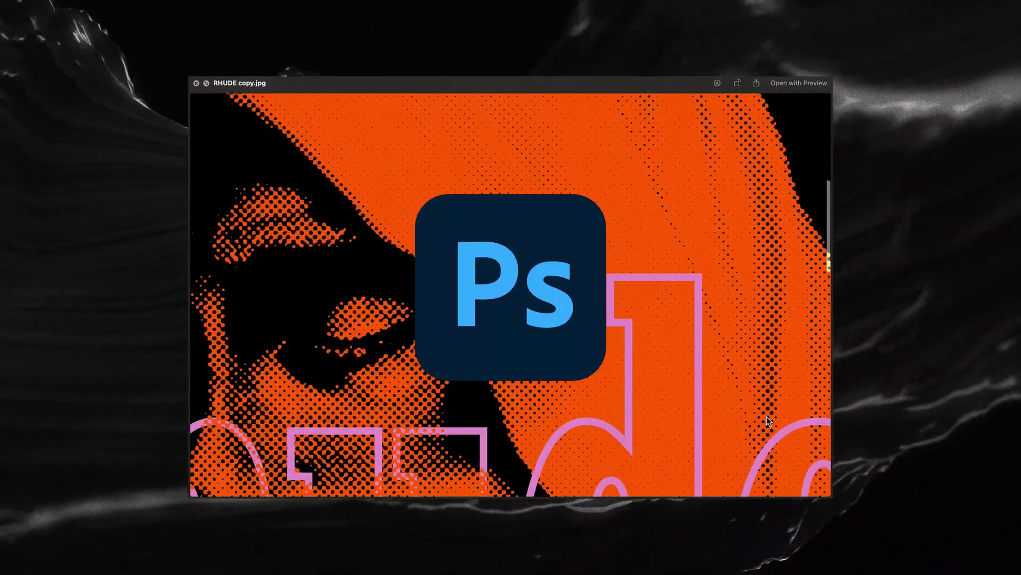
# Scroll through the finished RHUDE copy.jpg poster in Quick Look
pyautogui.scroll(-10, 768, 419)
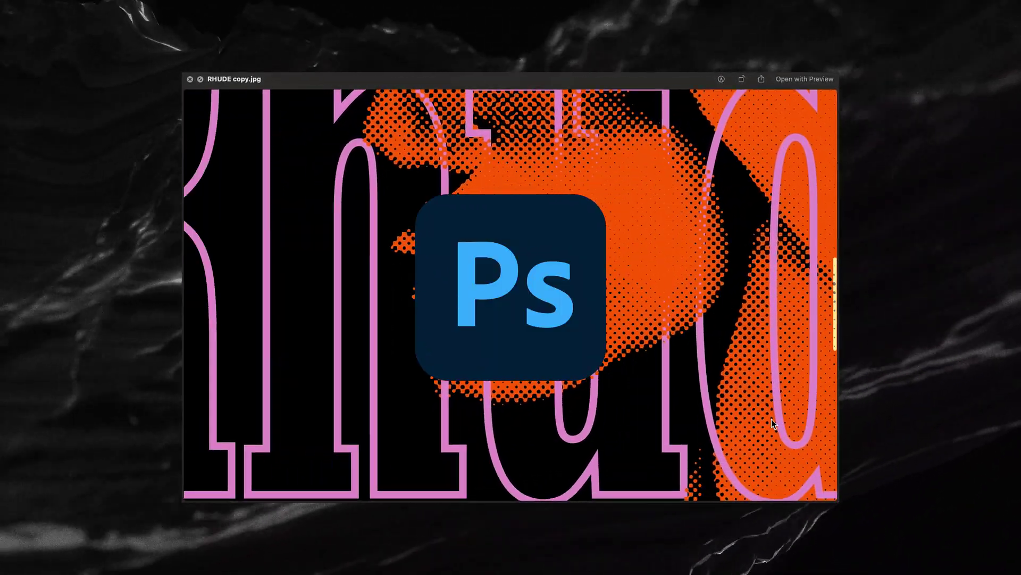
pyautogui.scroll(-10, 775, 425)
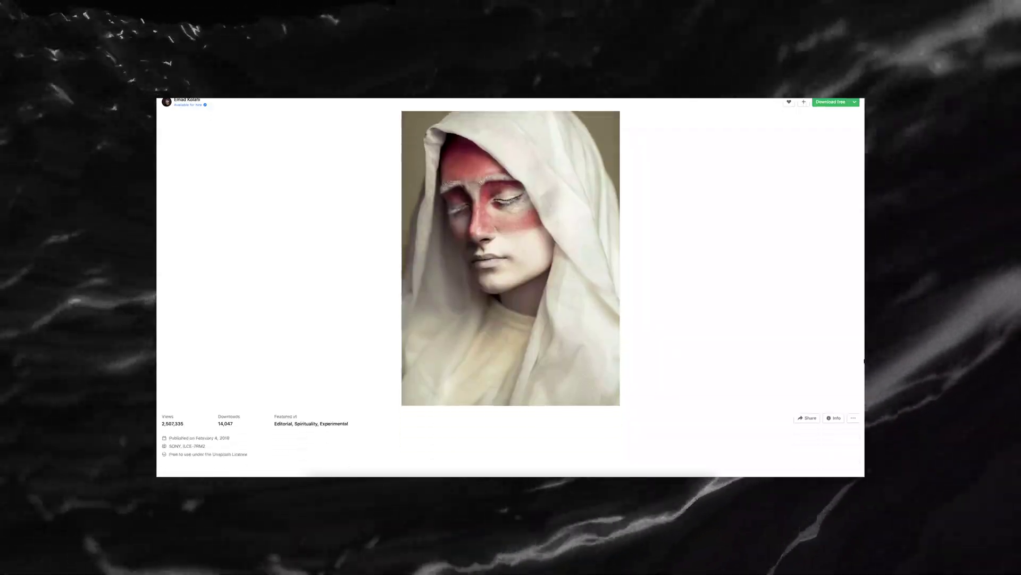
pyautogui.scroll(-10, 511, 287)
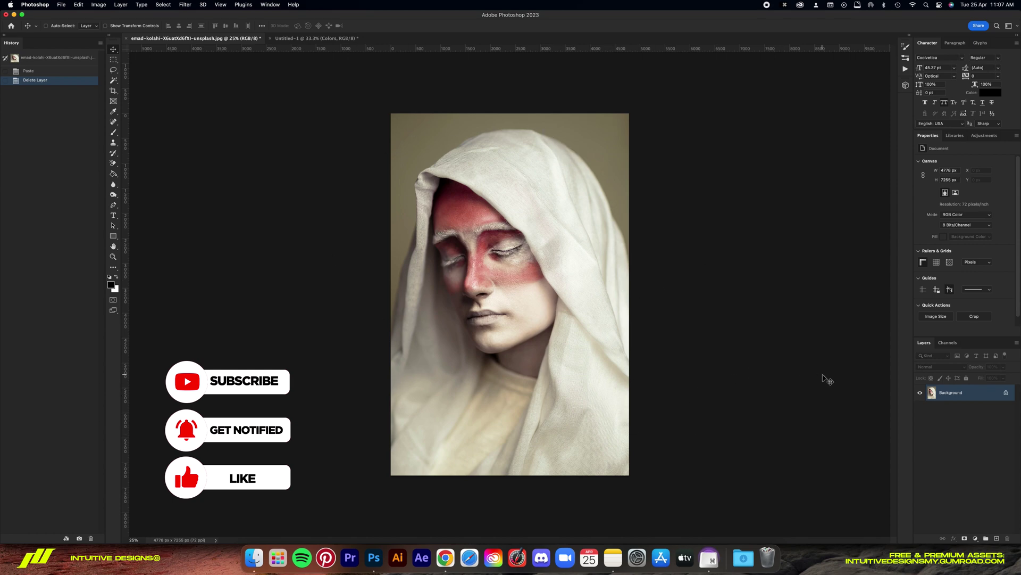
# Unlock the Background layer, rename it 'Halftone' and convert it to a Smart Object
pyautogui.click(1006, 394)
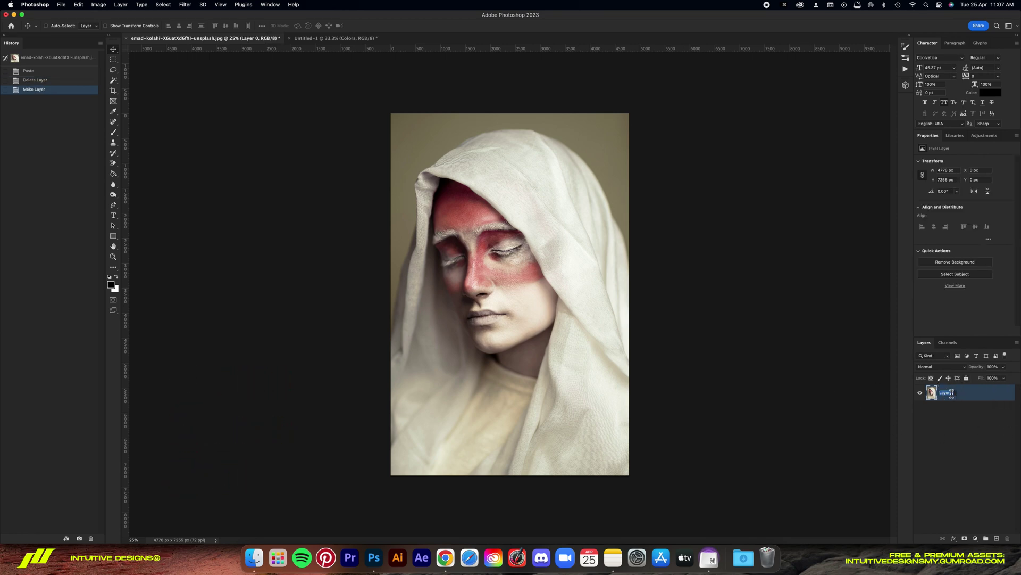
pyautogui.write('Halftone')
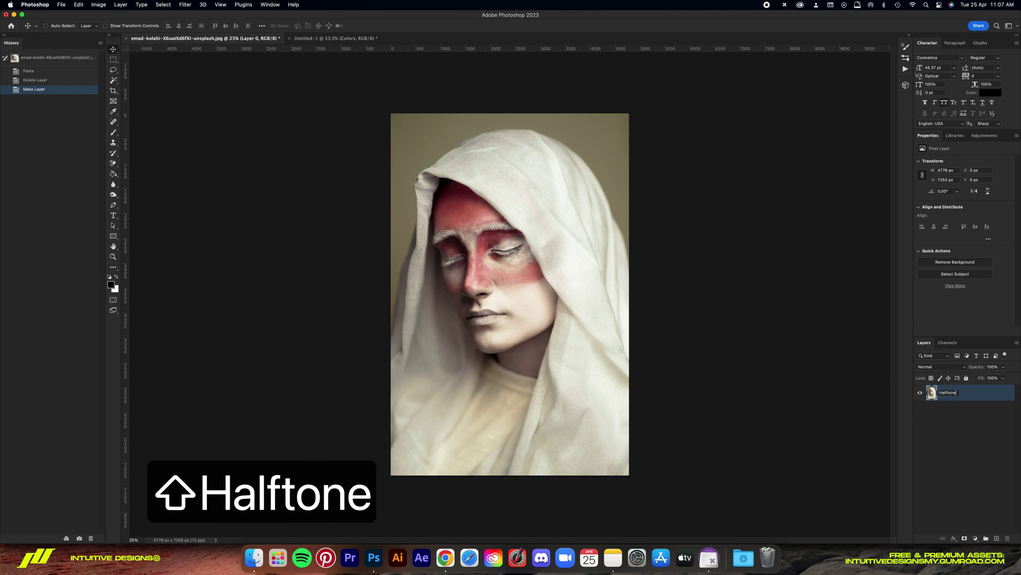
pyautogui.press('Return')
pyautogui.rightClick(952, 395)
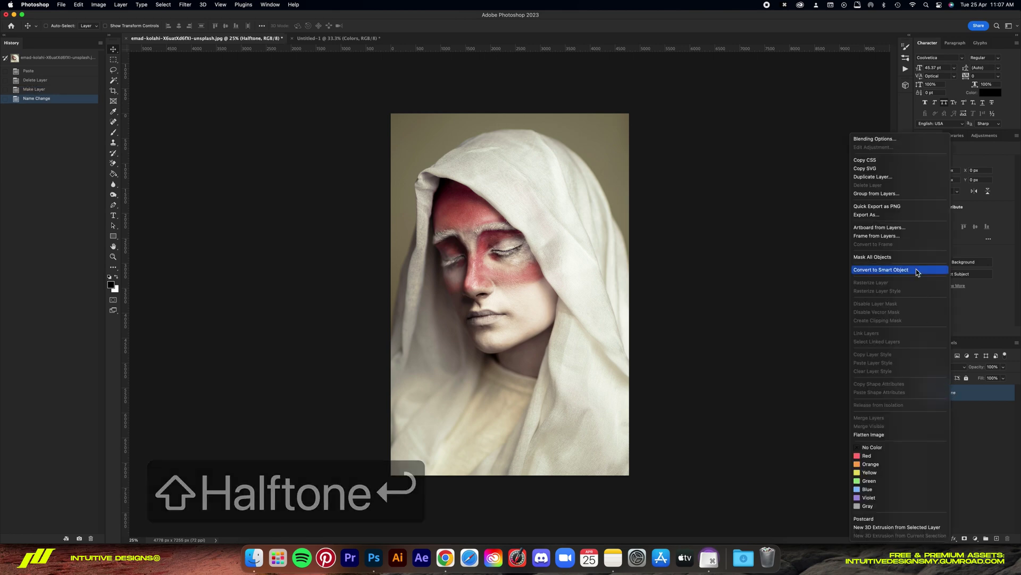
pyautogui.click(899, 272)
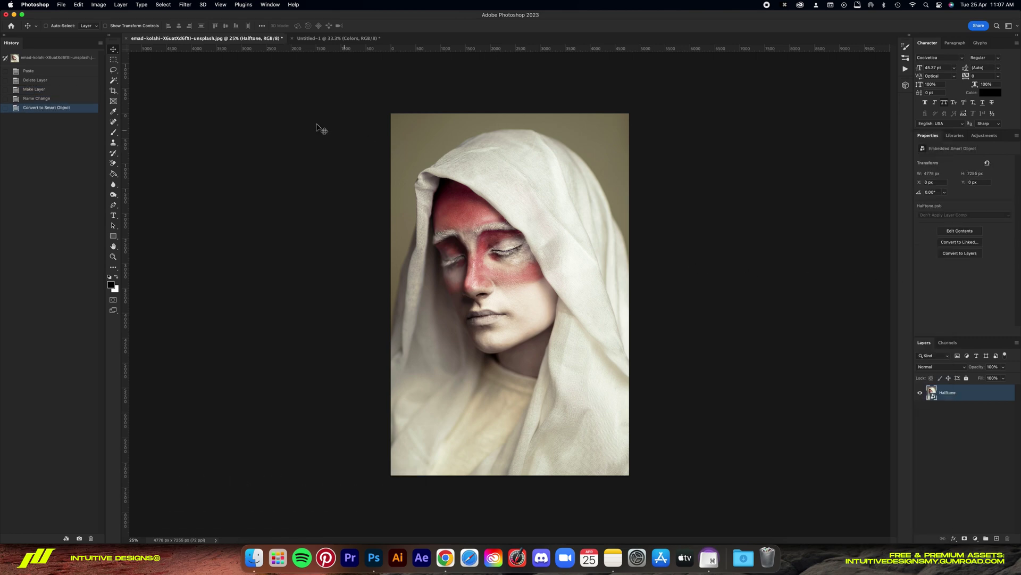
# In Filter Gallery, delete the Stamp, Grain and Halftone Pattern effects, keeping Reticulation, and inspect the hood
pyautogui.click(184, 4)
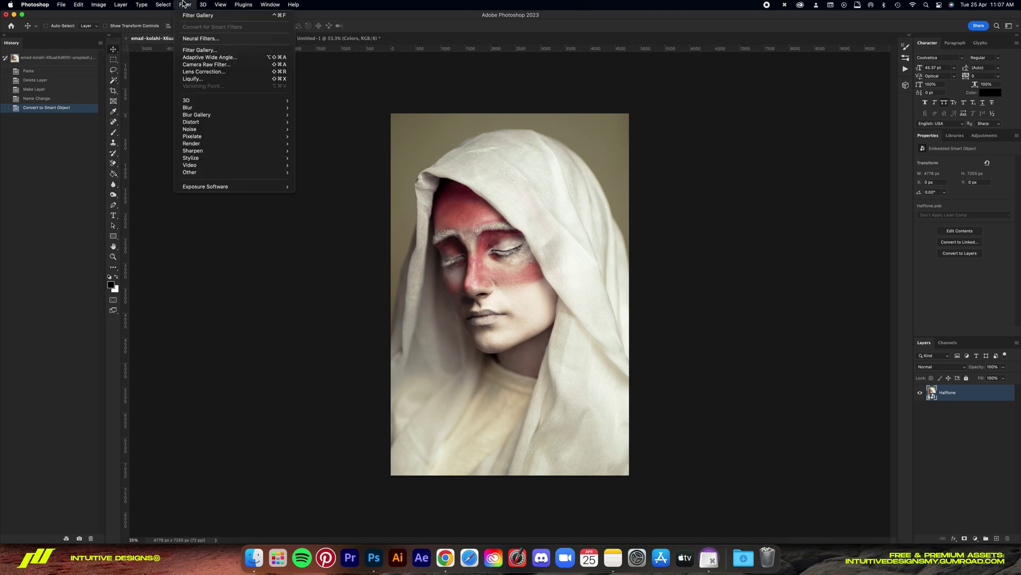
pyautogui.click(197, 51)
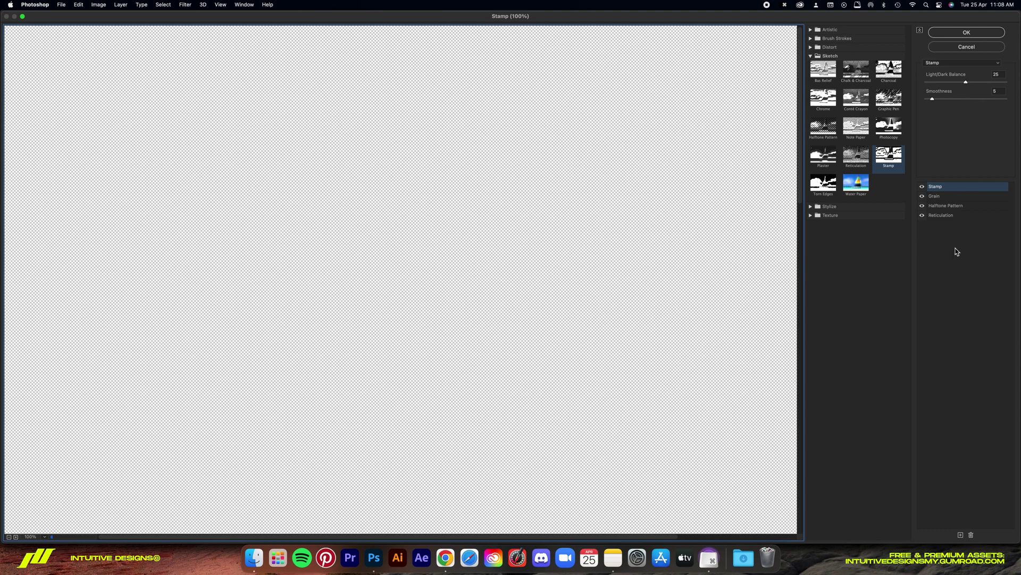
pyautogui.click(971, 534)
pyautogui.click(971, 535)
pyautogui.click(971, 535)
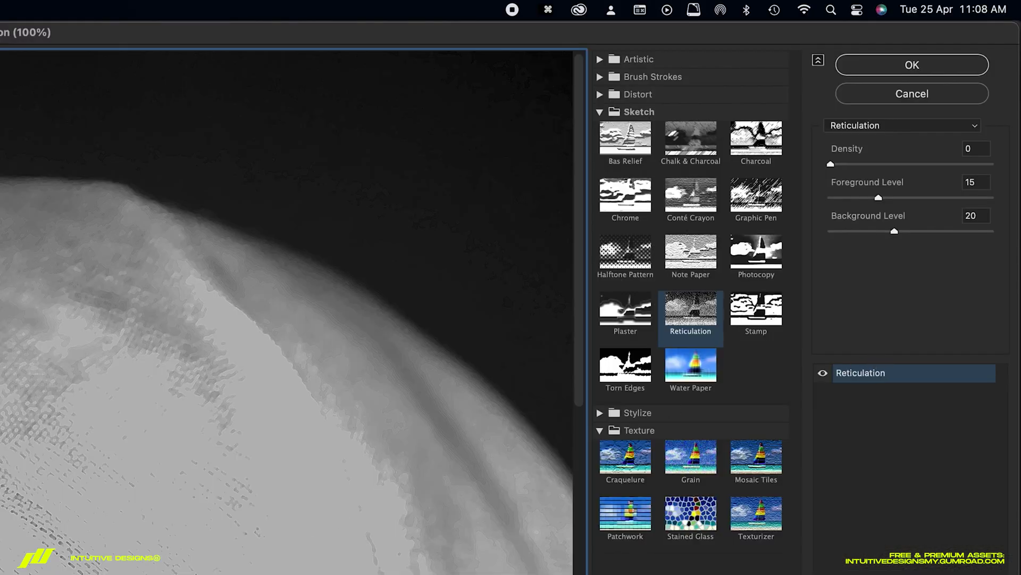
pyautogui.scroll(-5, 98, 554)
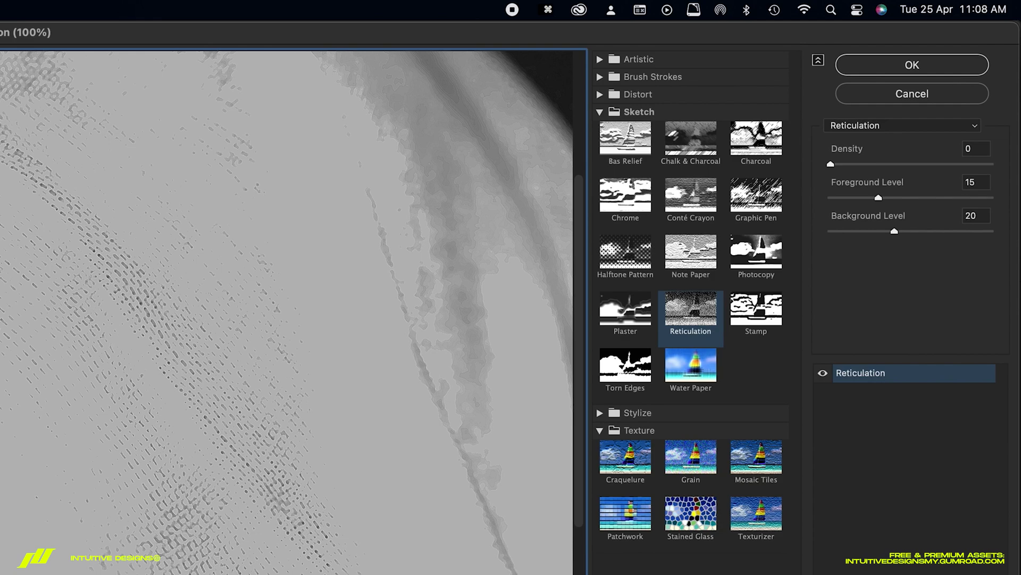
pyautogui.scroll(-5, 286, 312)
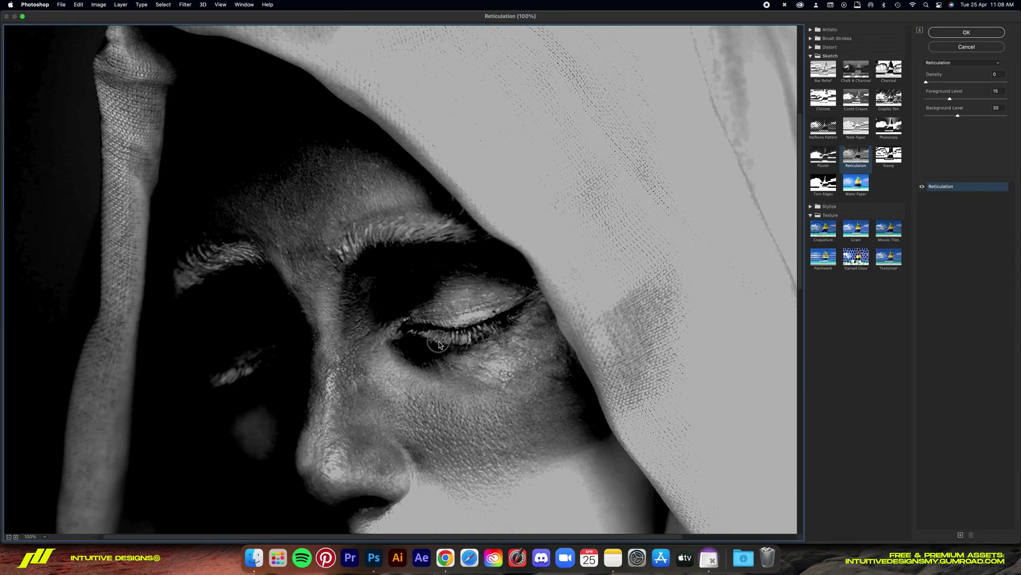
pyautogui.scroll(-5, 438, 343)
pyautogui.scroll(-5, 653, 328)
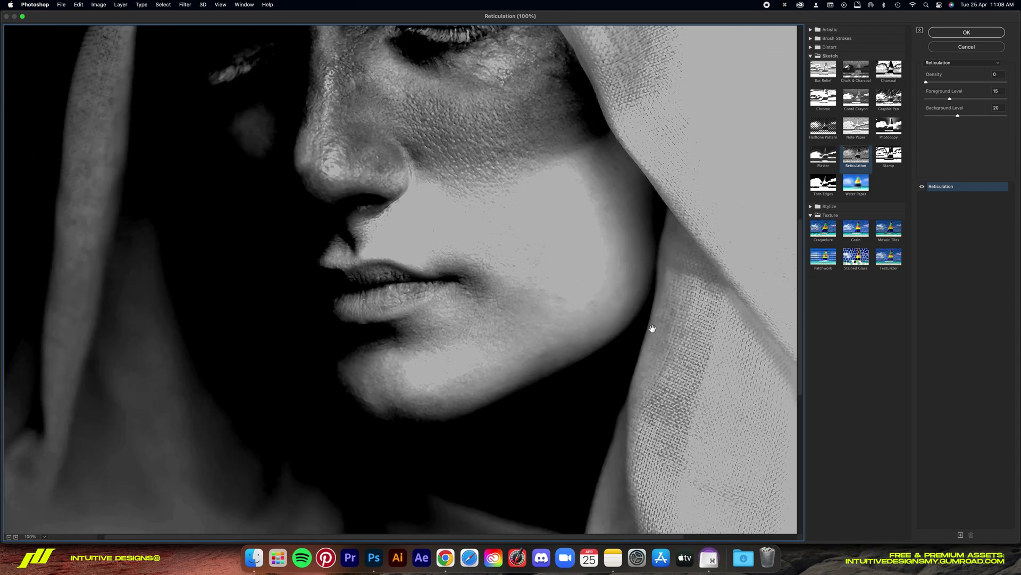
pyautogui.scroll(10, 456, 335)
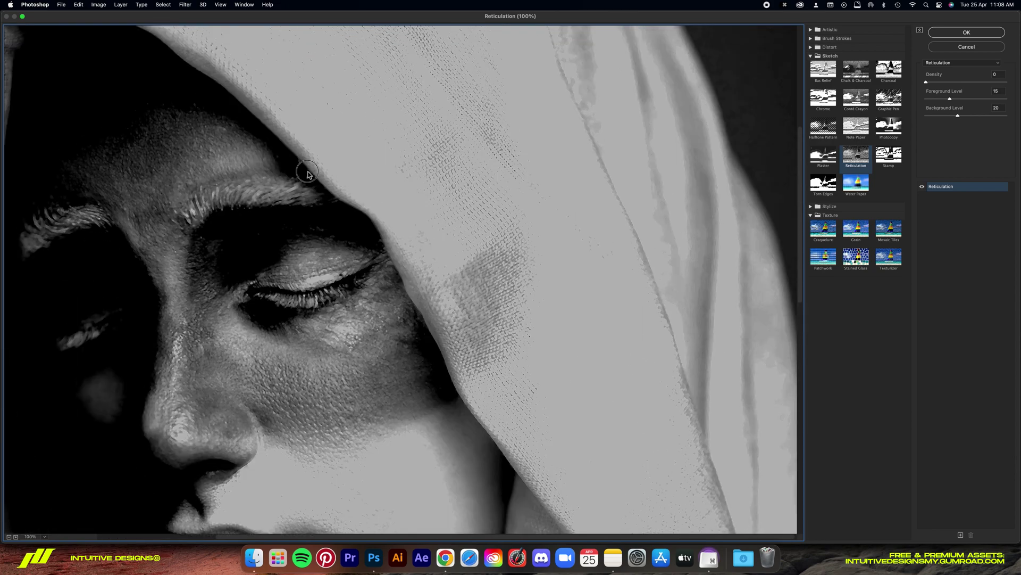
pyautogui.moveTo(307, 175); pyautogui.dragTo(449, 247)
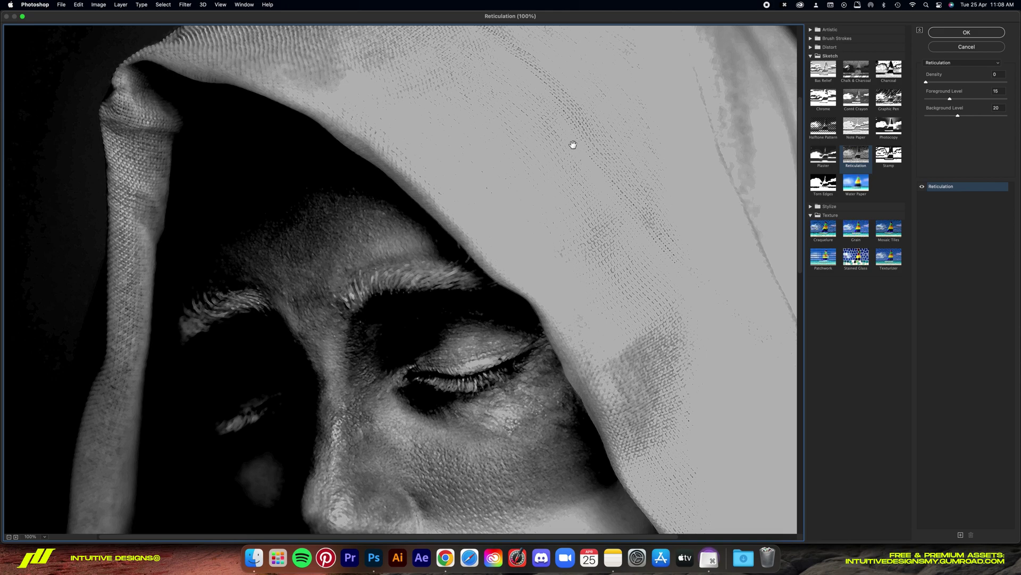
pyautogui.moveTo(569, 141); pyautogui.dragTo(464, 266)
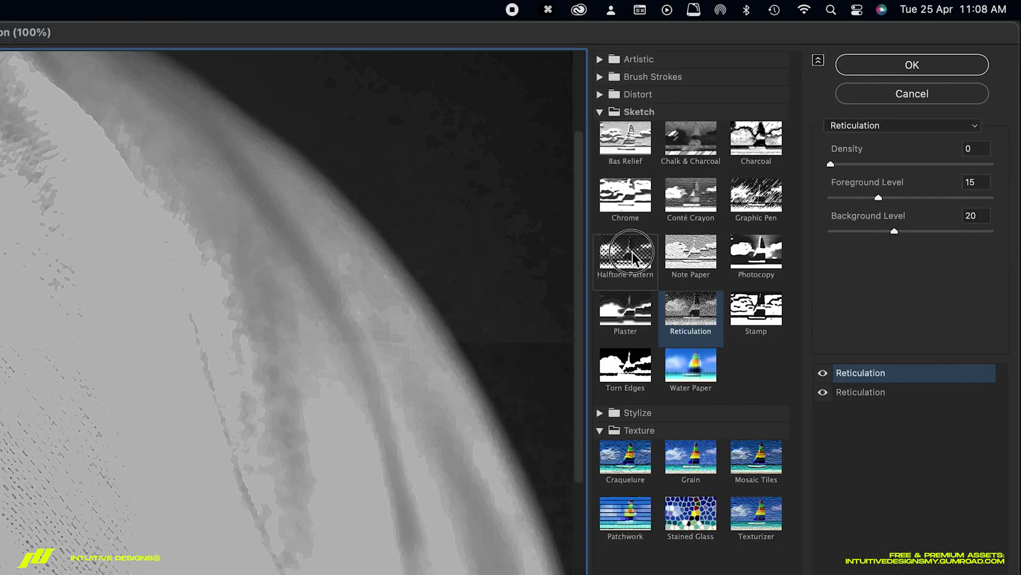
# Make the top effect Halftone Pattern at Size 10, Contrast 40, comparing Circle and Line patterns
pyautogui.click(828, 129)
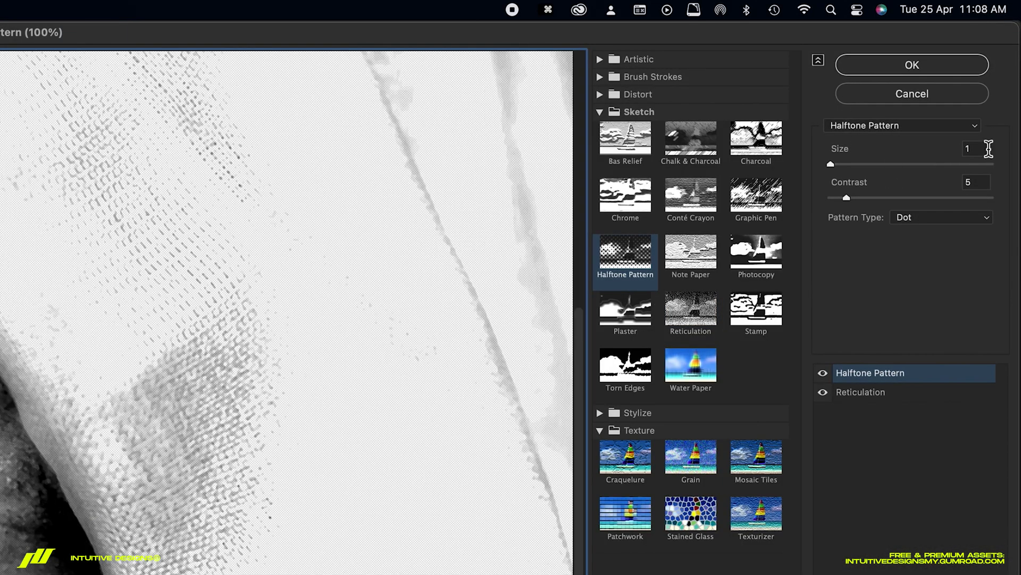
pyautogui.click(983, 148)
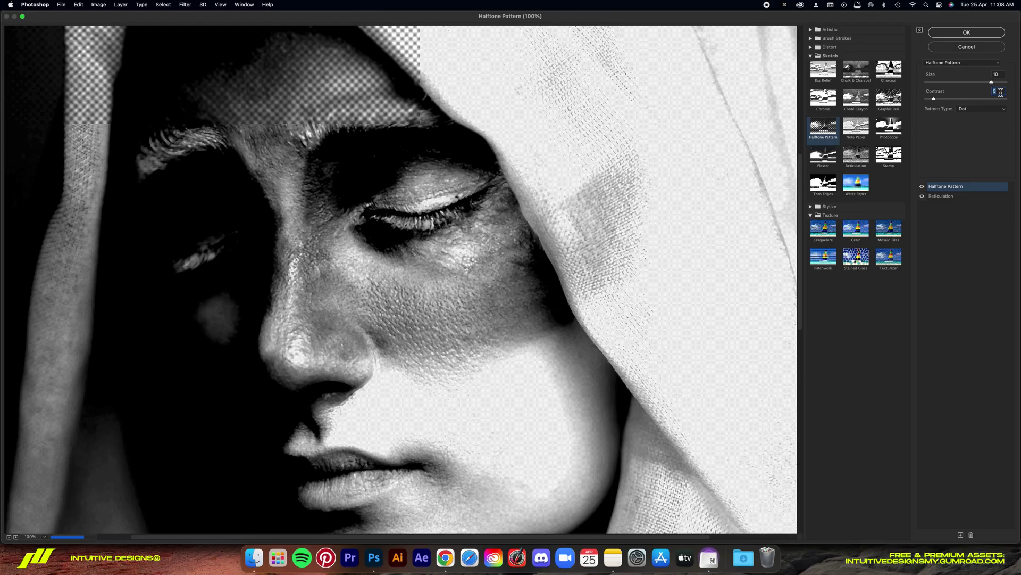
pyautogui.write('40')
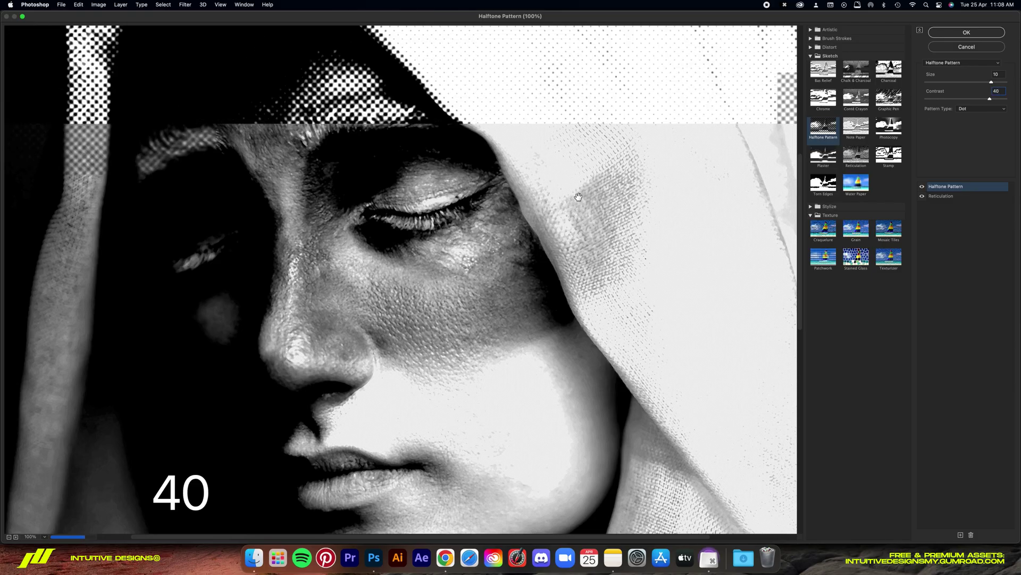
pyautogui.press('super+0')
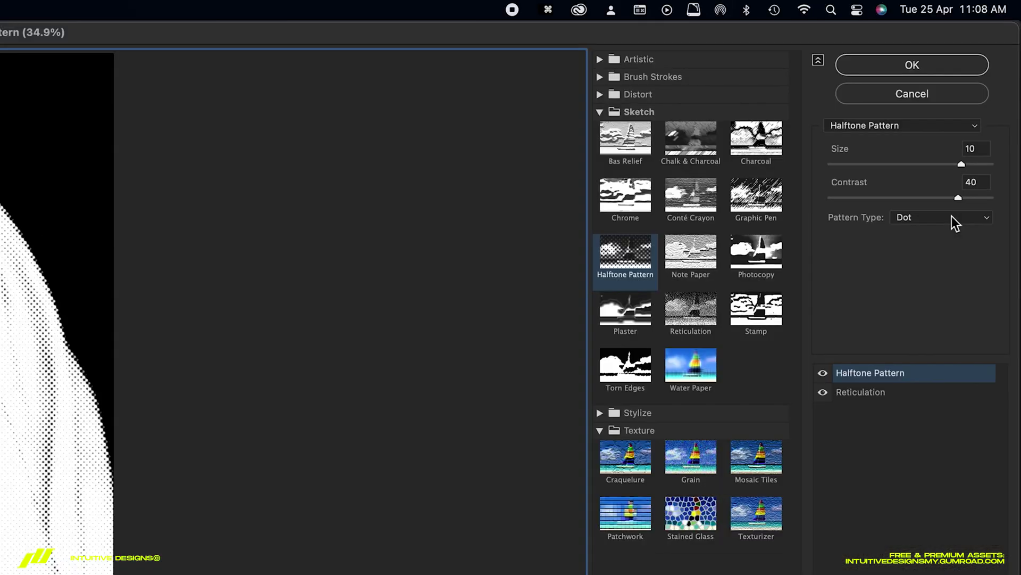
pyautogui.click(952, 216)
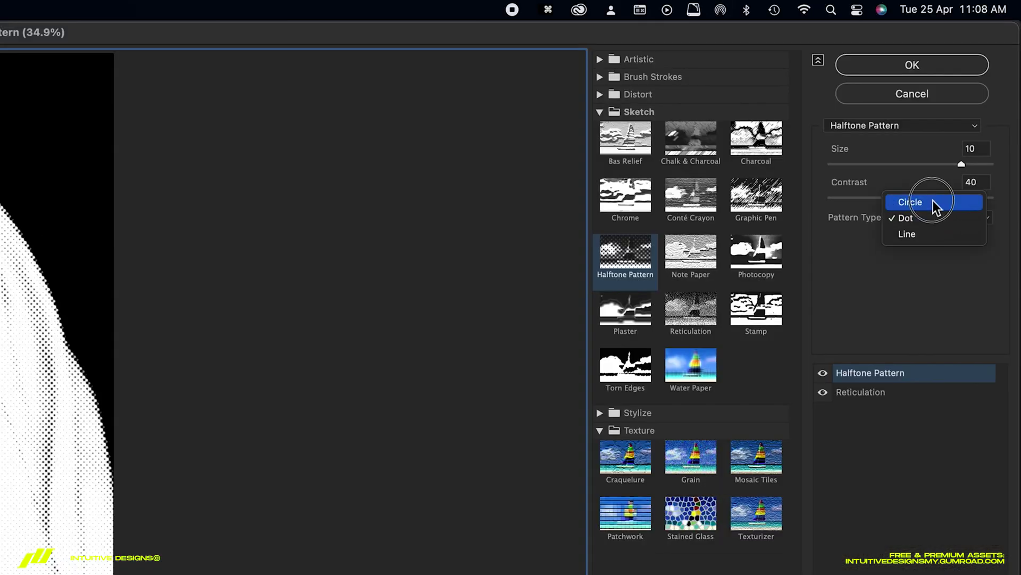
pyautogui.click(933, 201)
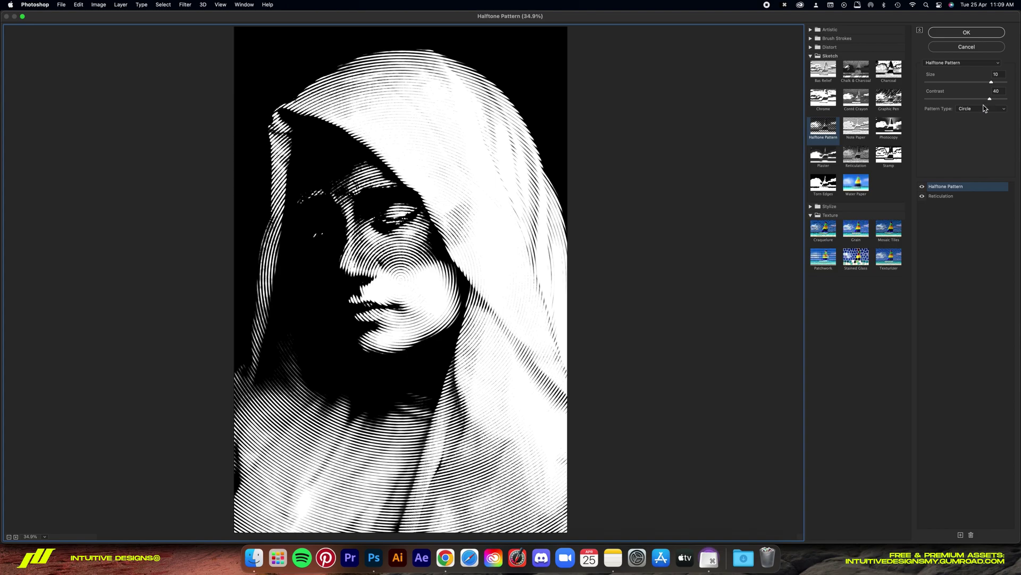
pyautogui.click(985, 109)
pyautogui.click(976, 123)
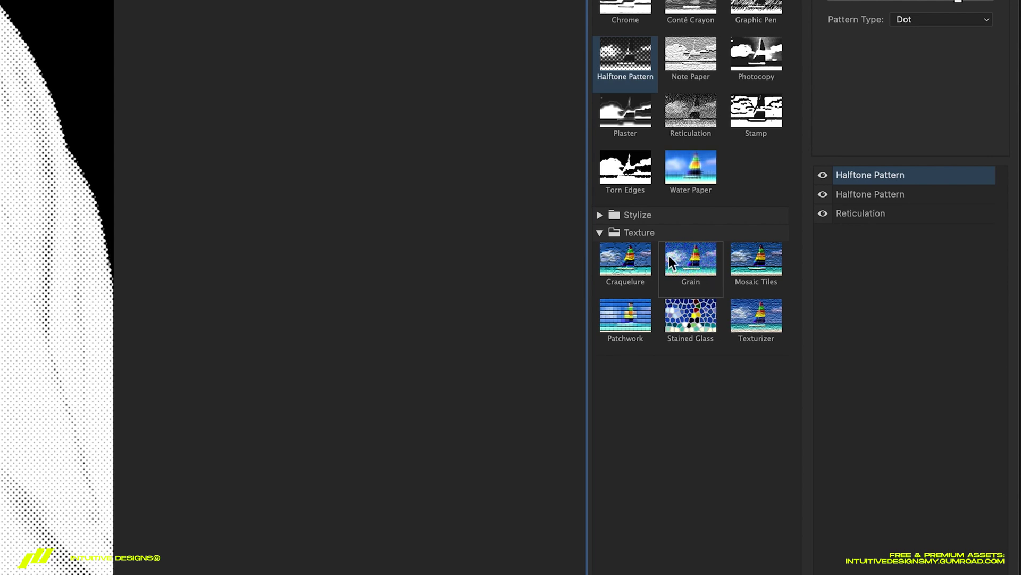
# Set the top effect to Clumped Grain at Intensity 40, Contrast 50, checking the hood at 100%
pyautogui.click(859, 235)
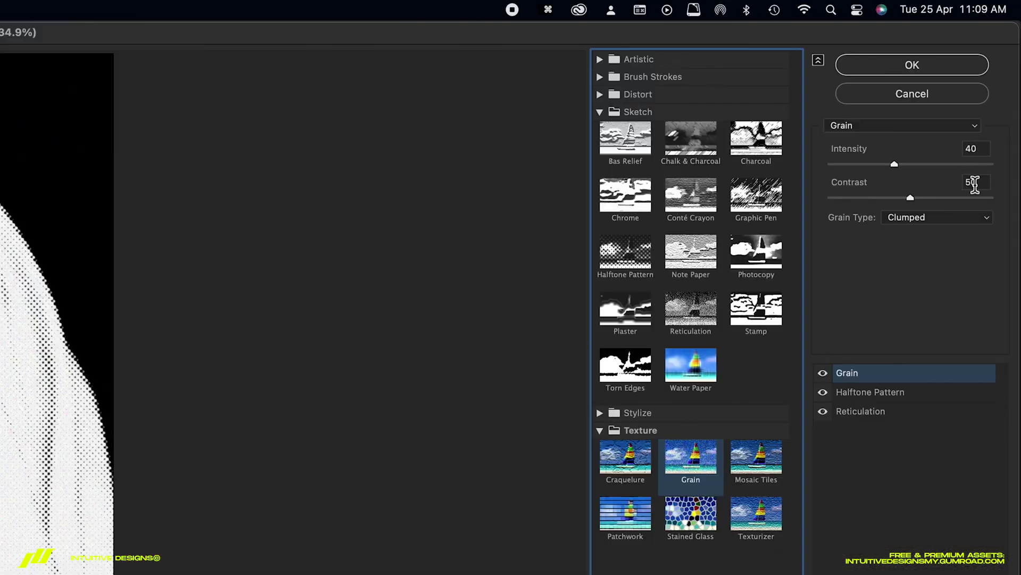
pyautogui.press('super+equal')
pyautogui.press('super+equal')
pyautogui.press('super+equal')
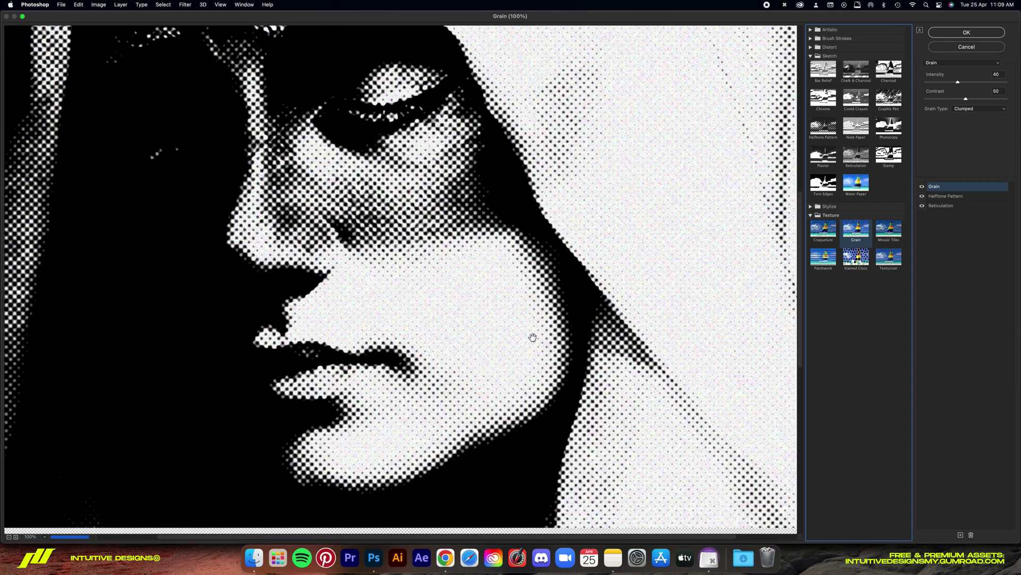
pyautogui.moveTo(645, 240); pyautogui.dragTo(550, 338)
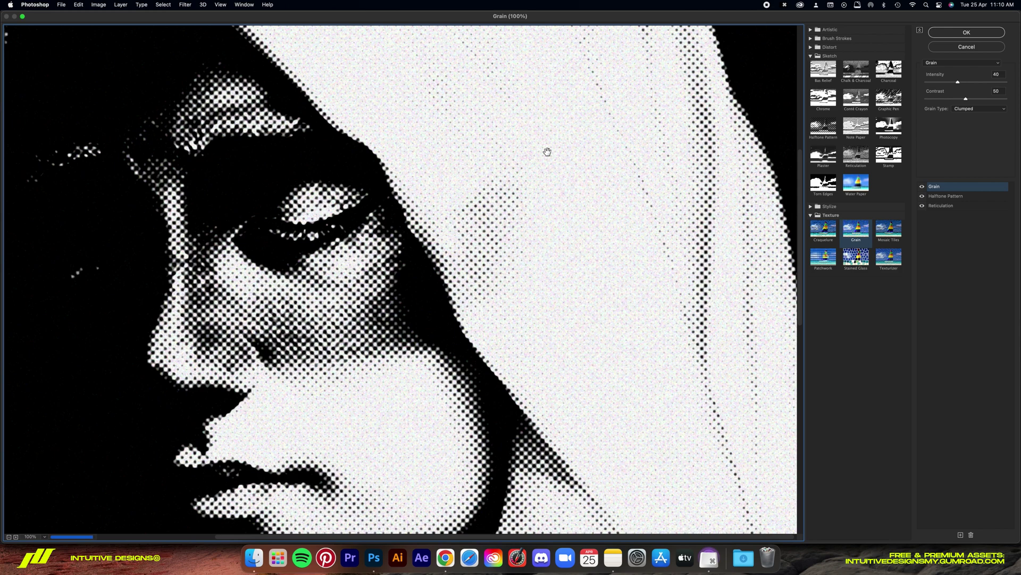
pyautogui.moveTo(547, 152); pyautogui.dragTo(540, 298)
pyautogui.moveTo(426, 181); pyautogui.dragTo(508, 266)
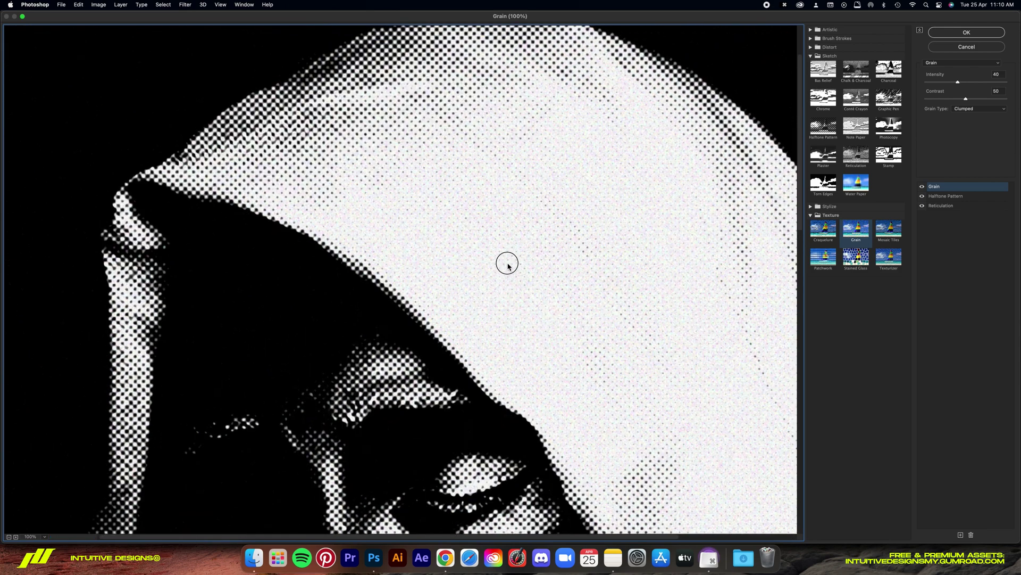
pyautogui.moveTo(604, 323); pyautogui.dragTo(471, 209)
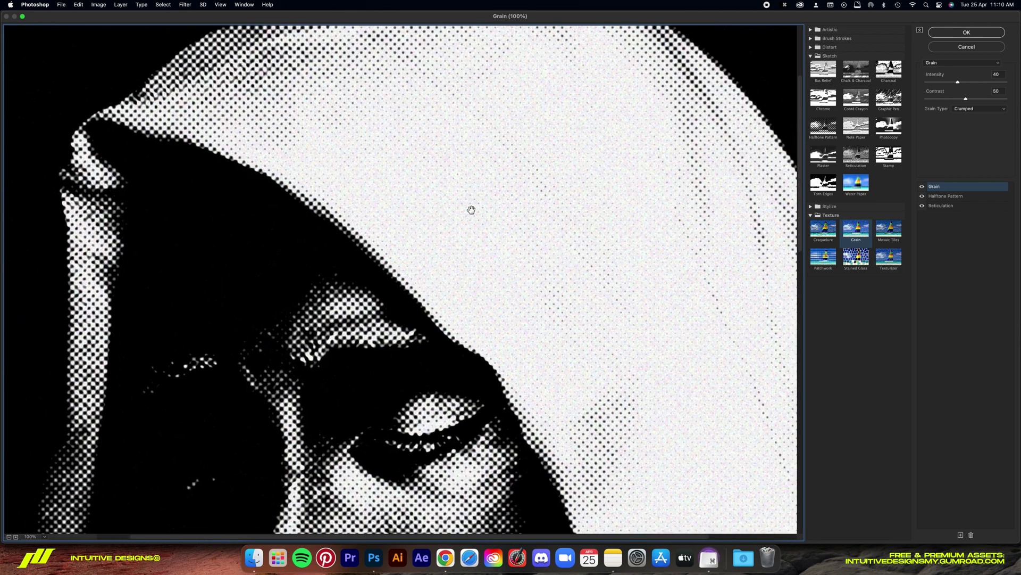
pyautogui.press('super+minus')
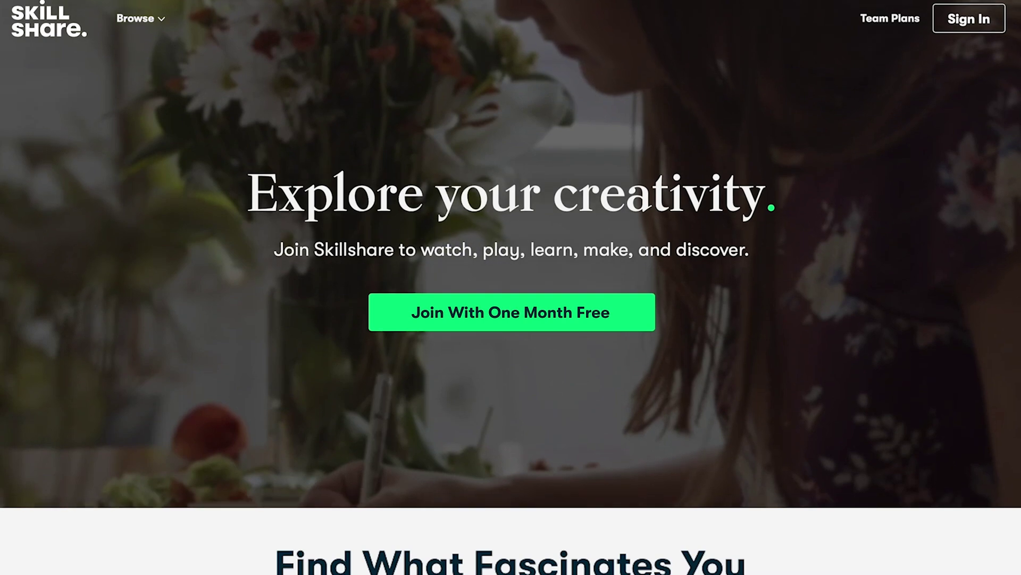
# Scroll the Skillshare homepage and open a class under Find What Fascinates You to watch its lesson
pyautogui.scroll(-3, 511, 253)
pyautogui.scroll(-6, 511, 287)
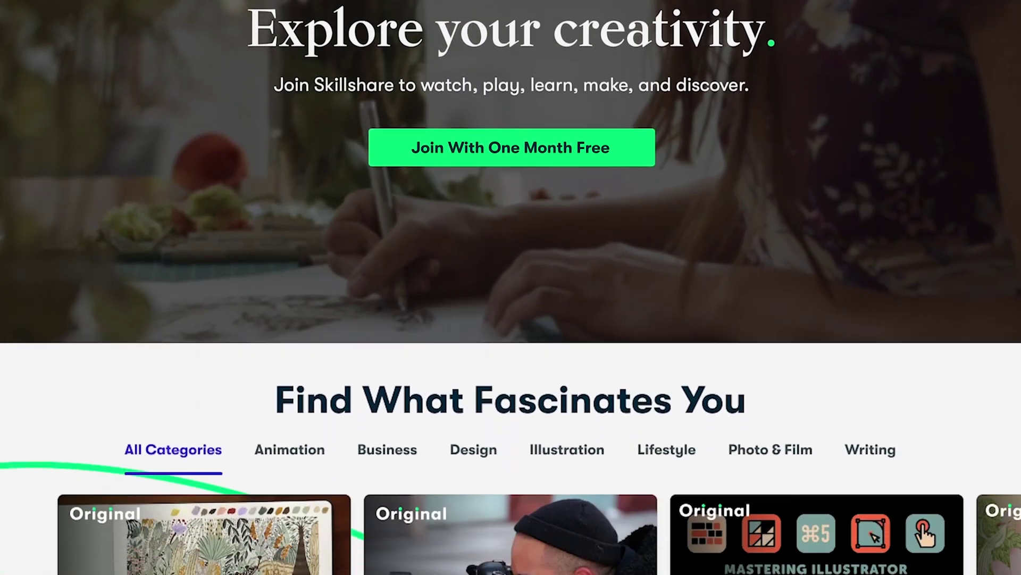
pyautogui.scroll(-1, 330, 395)
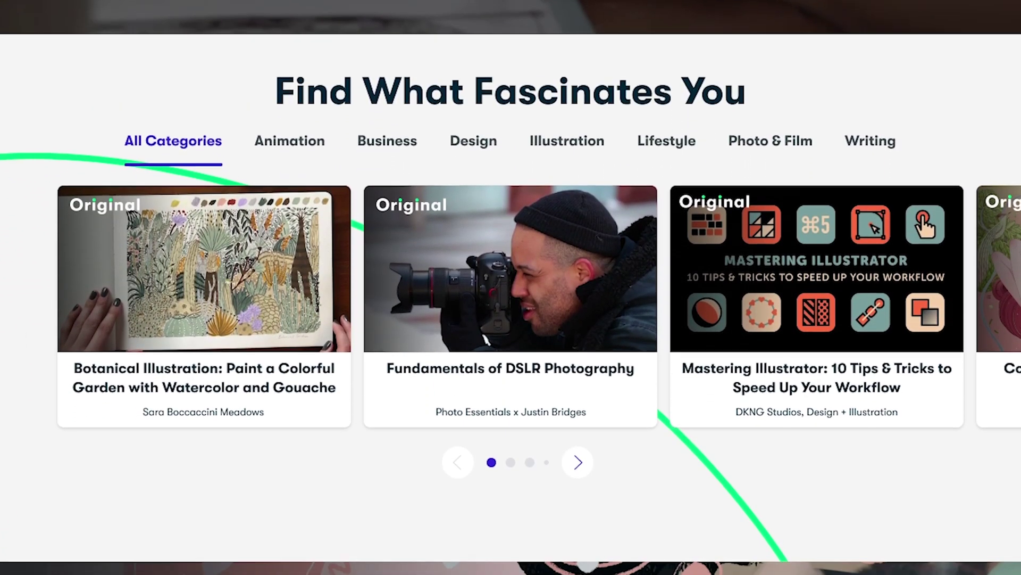
pyautogui.click(238, 280)
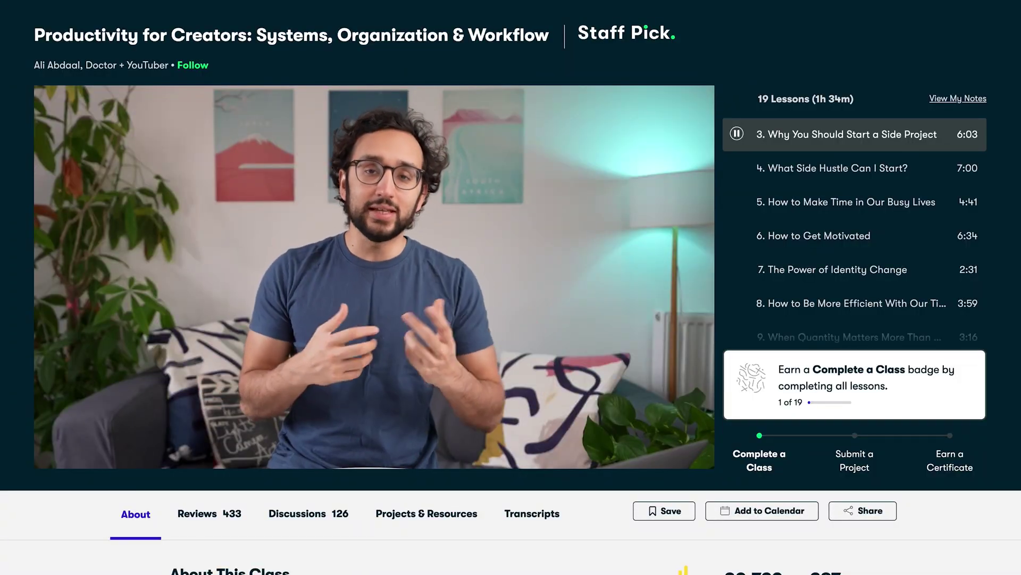
pyautogui.moveTo(560, 401)
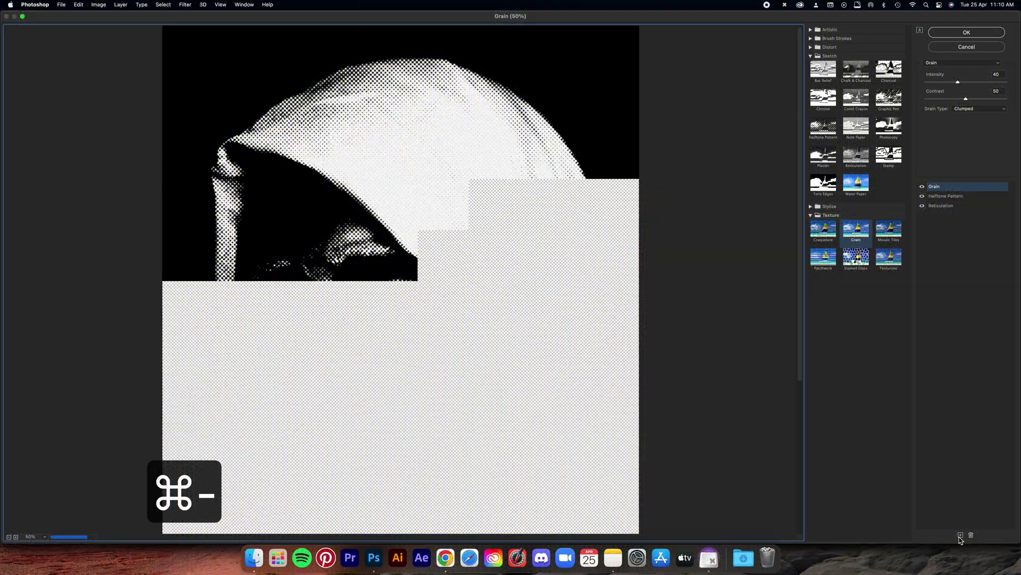
# Add a new effect layer set to Sketch > Stamp and zoom the preview in on the face
pyautogui.click(960, 537)
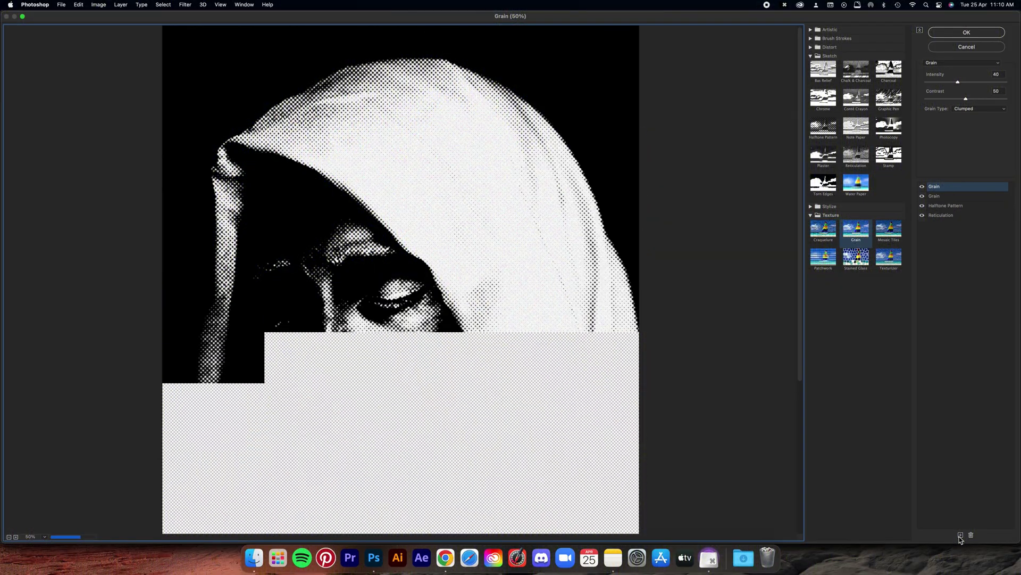
pyautogui.click(889, 155)
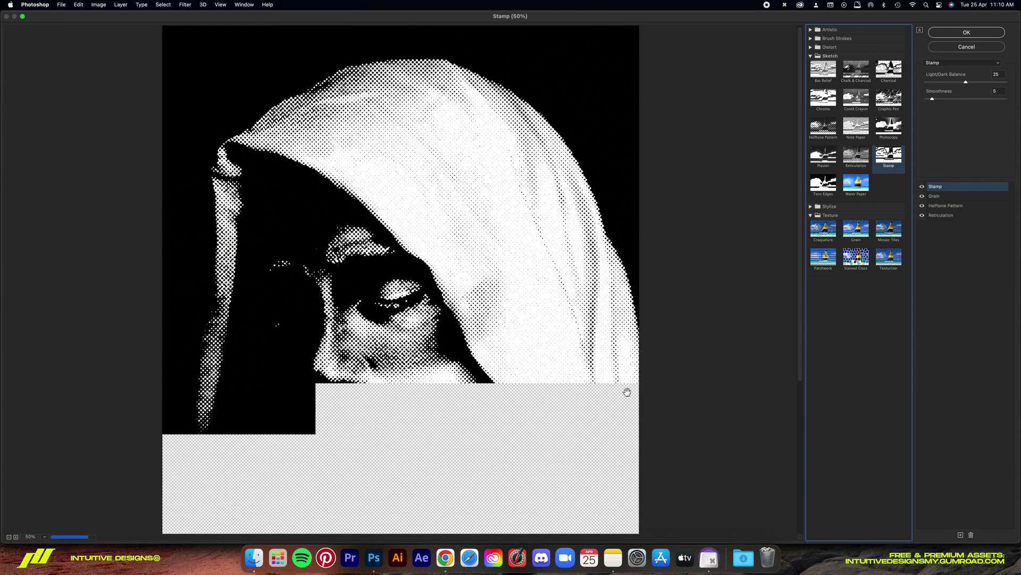
pyautogui.moveTo(559, 502); pyautogui.dragTo(559, 414)
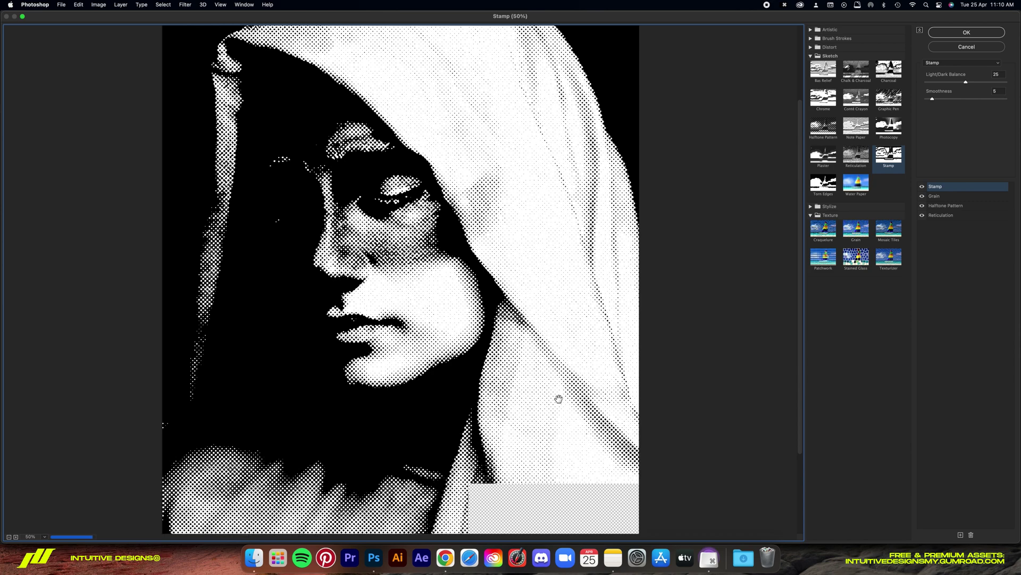
pyautogui.press('super+equal')
pyautogui.press('super+equal')
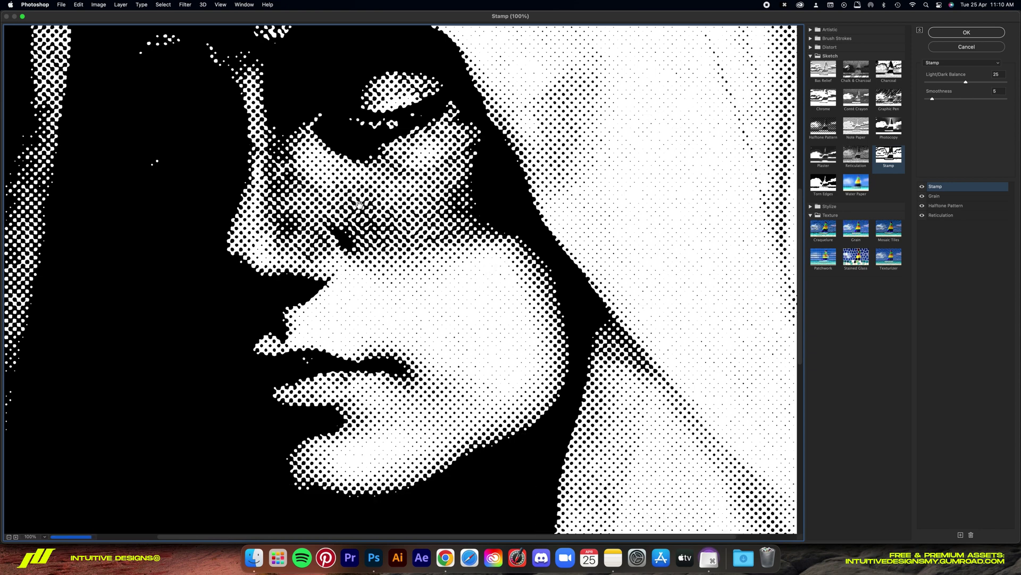
# Hide the Reticulation effect and zoom the preview out to the whole portrait
pyautogui.click(946, 208)
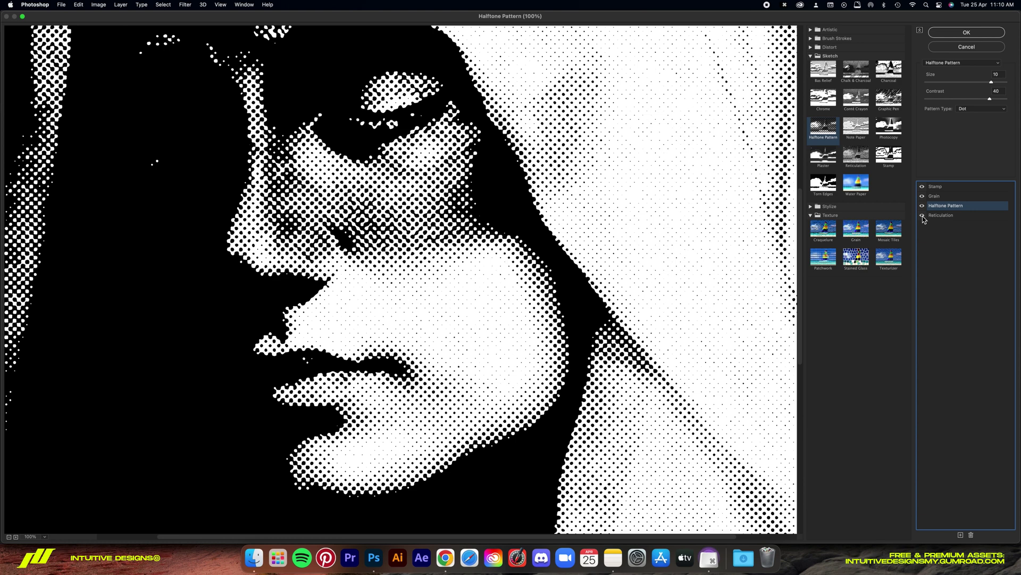
pyautogui.click(923, 215)
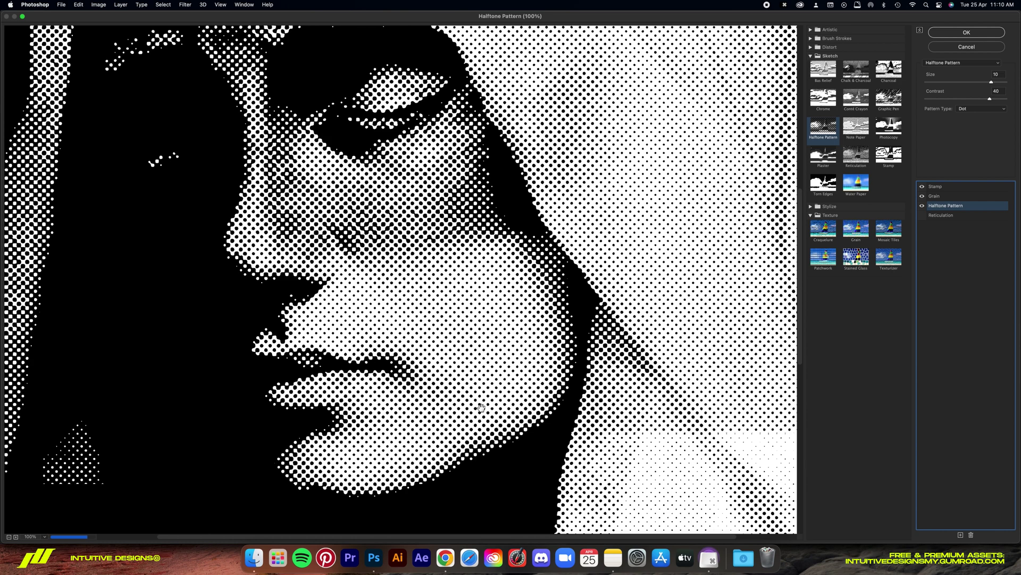
pyautogui.press('super+0')
pyautogui.press('super+minus')
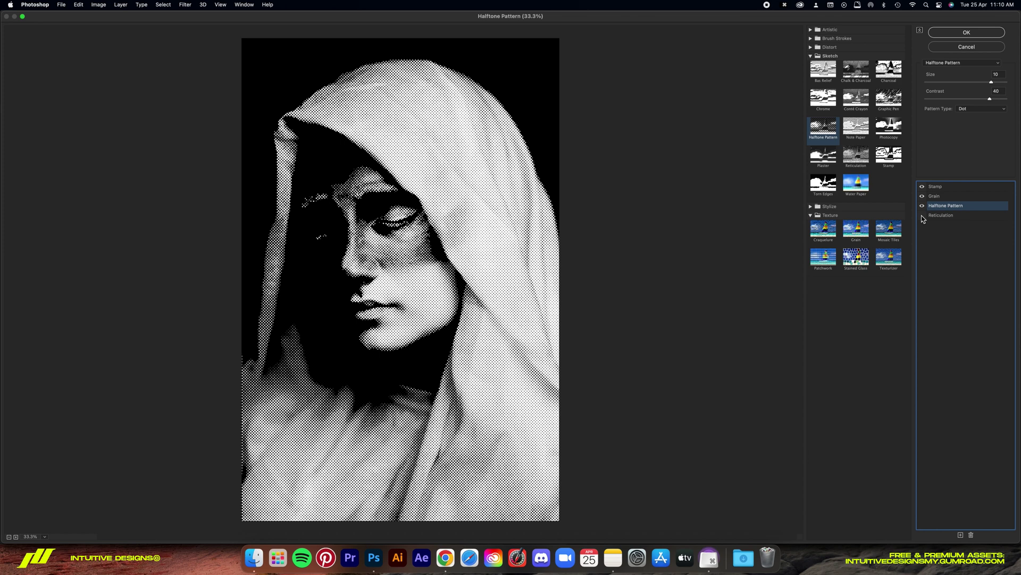
# Lower the Grain effect's Intensity to 30, then select Layer 1
pyautogui.click(846, 215)
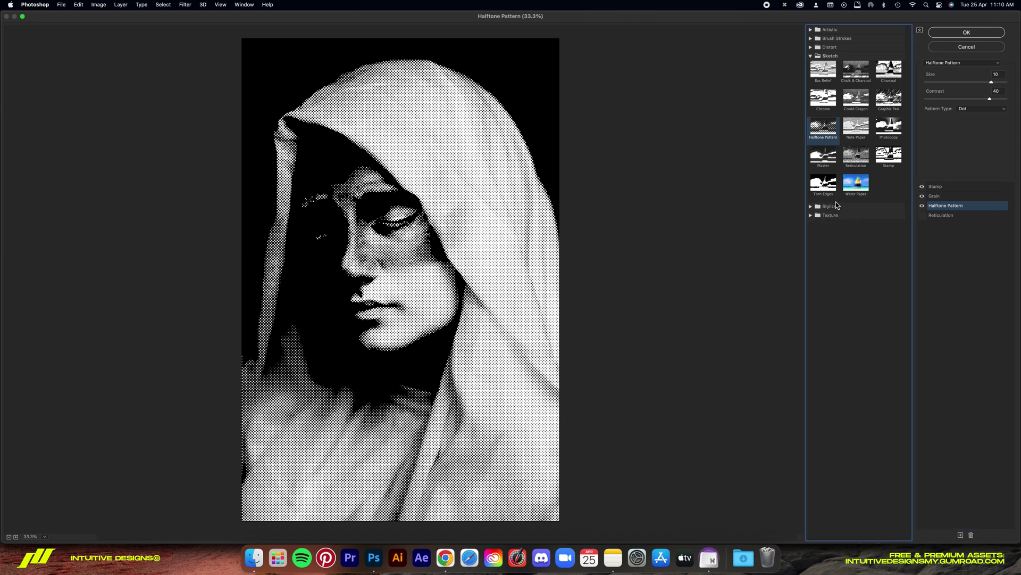
pyautogui.click(832, 57)
pyautogui.click(946, 213)
pyautogui.click(952, 196)
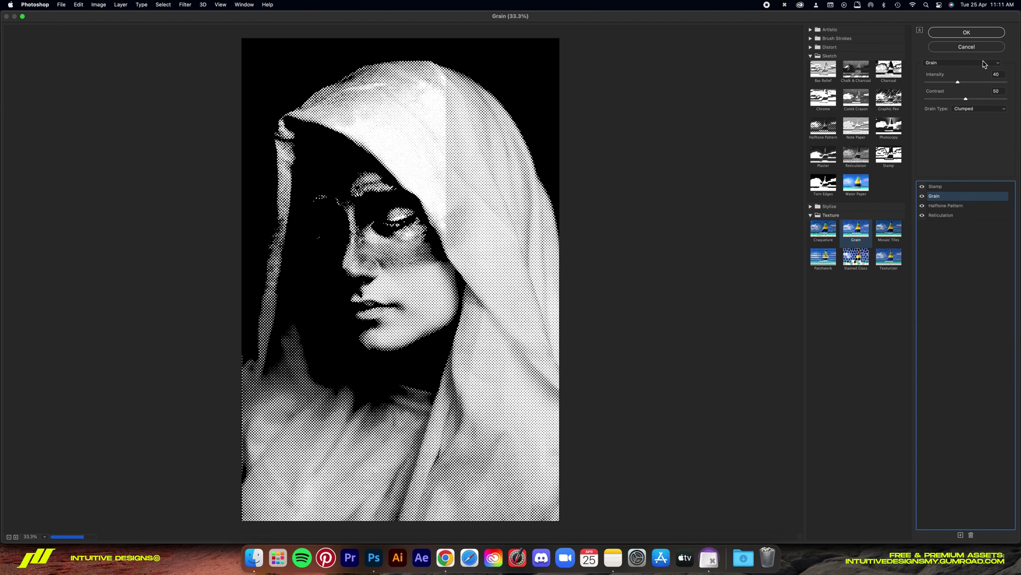
pyautogui.write('30')
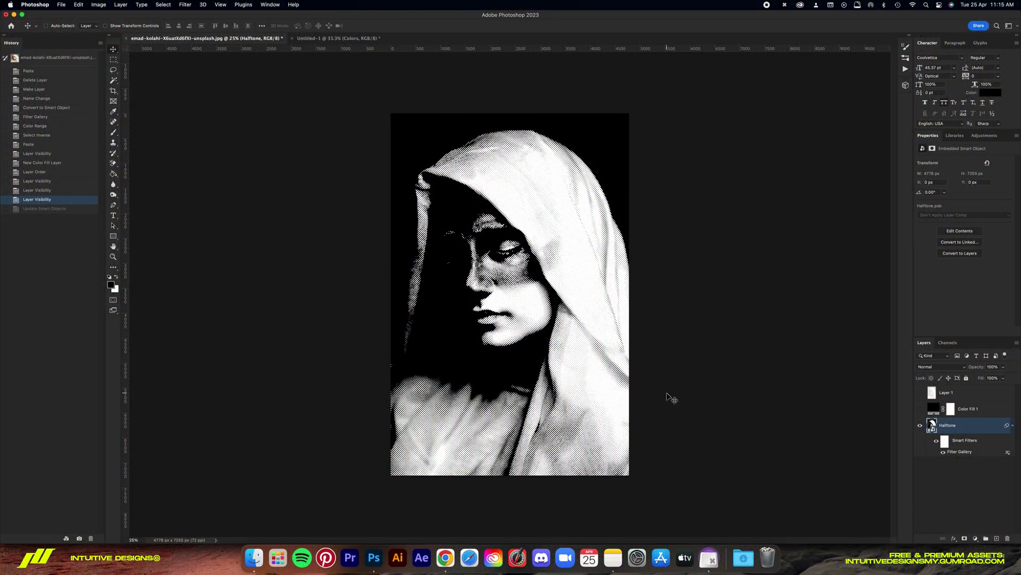
pyautogui.click(960, 394)
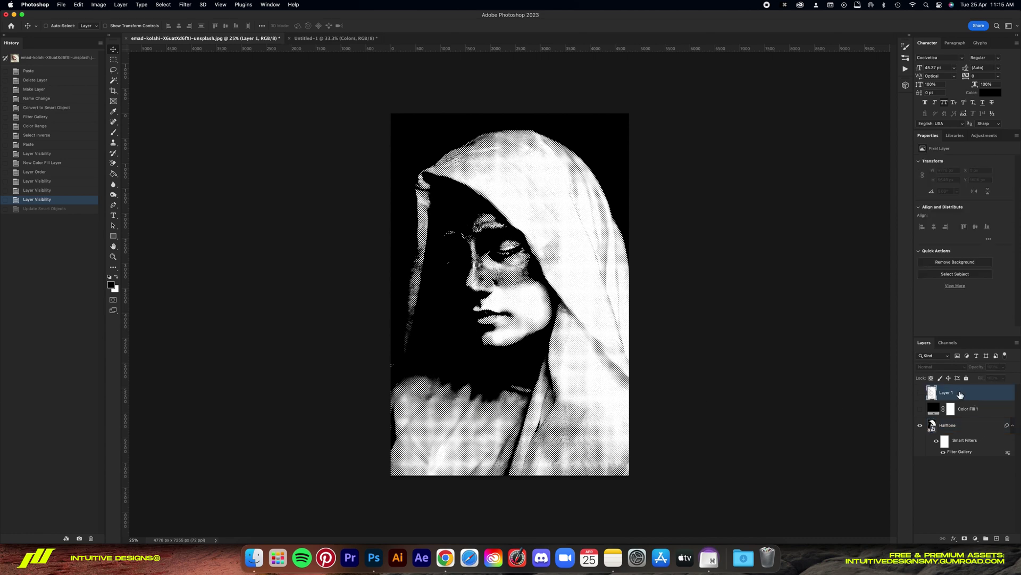
# Delete Layer 1 and Color Fill 1, then switch to the Rectangular Marquee tool
pyautogui.press('BackSpace')
pyautogui.press('BackSpace')
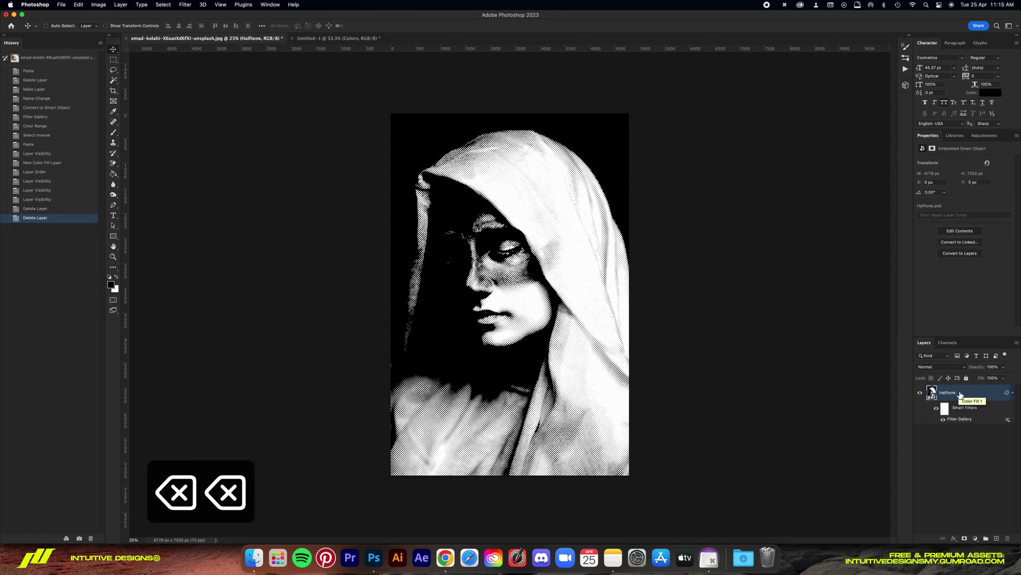
pyautogui.click(163, 4)
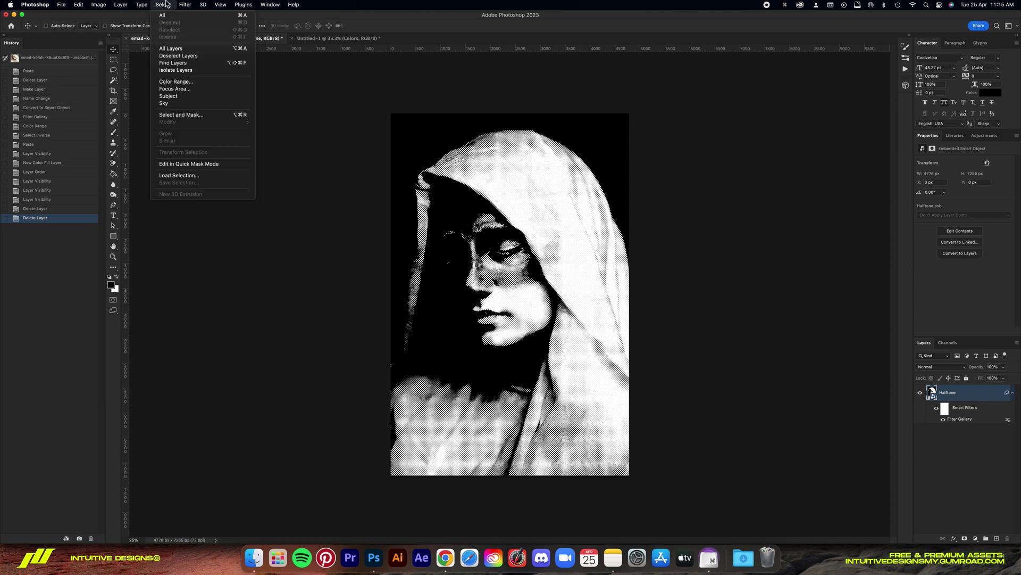
pyautogui.click(111, 43)
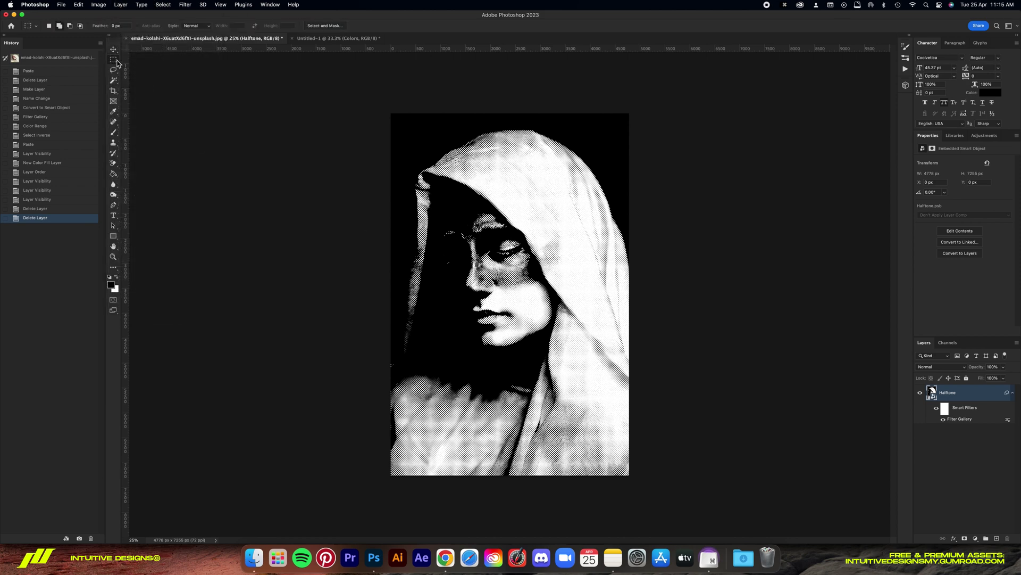
pyautogui.click(184, 4)
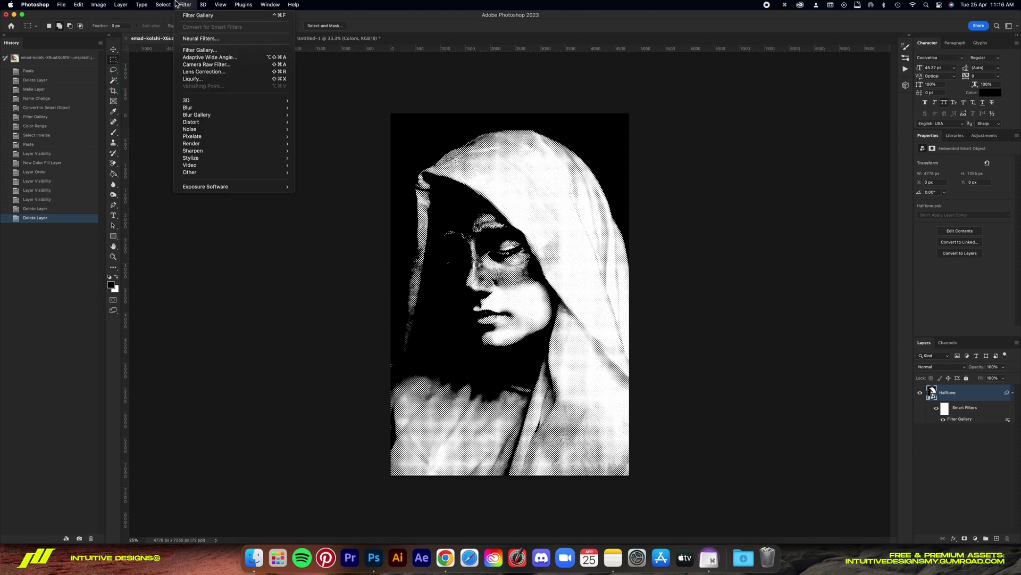
pyautogui.moveTo(166, 3)
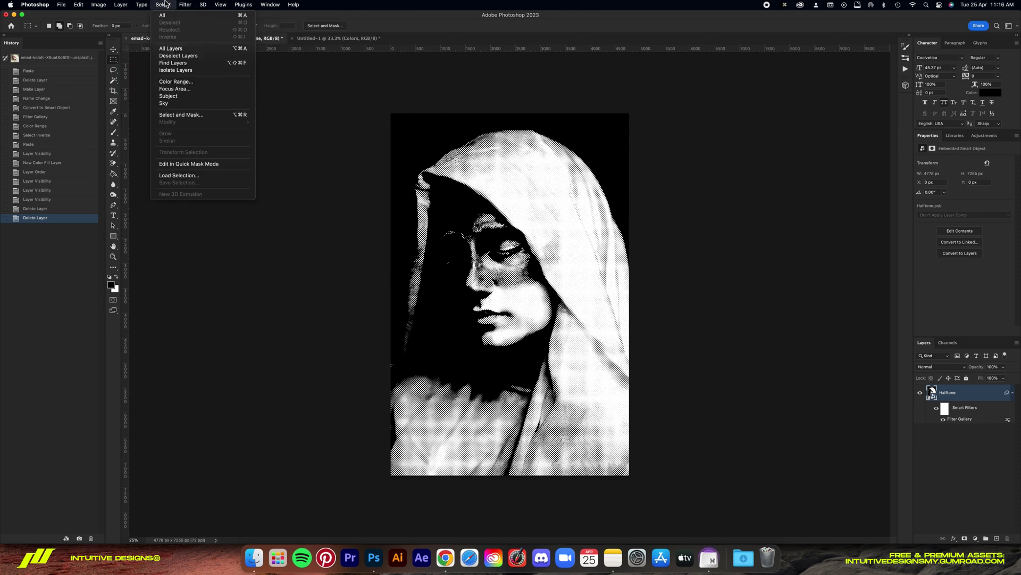
pyautogui.click(710, 192)
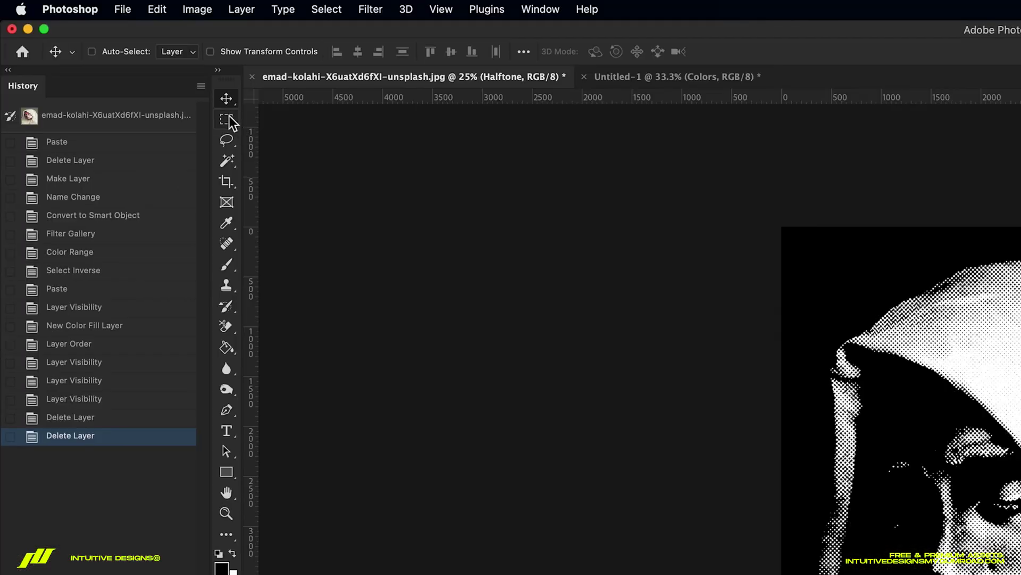
pyautogui.click(114, 61)
# Select the portrait's Shadows with Color Range at Fuzziness 0%, Range 40
pyautogui.click(334, 10)
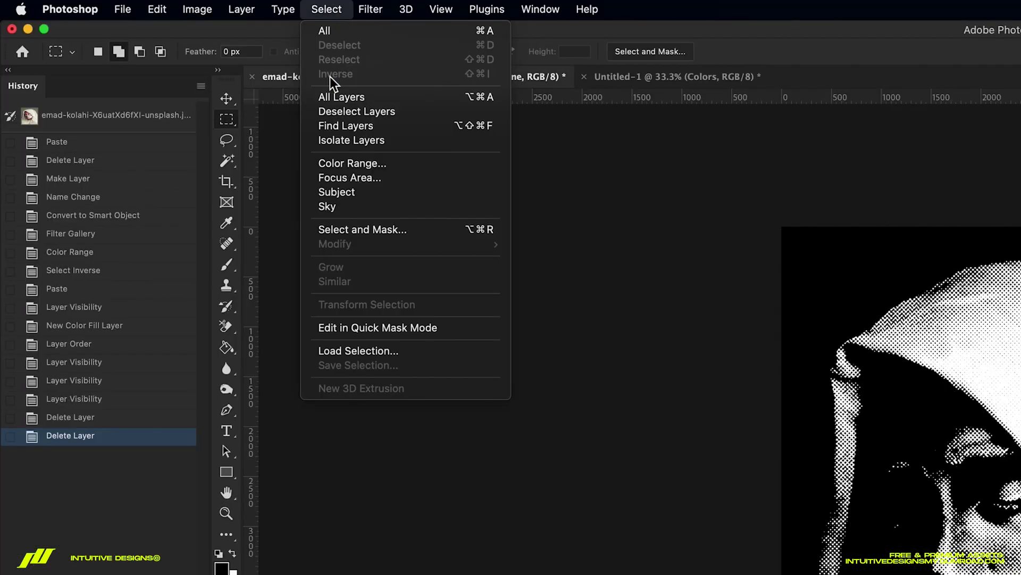
pyautogui.click(696, 328)
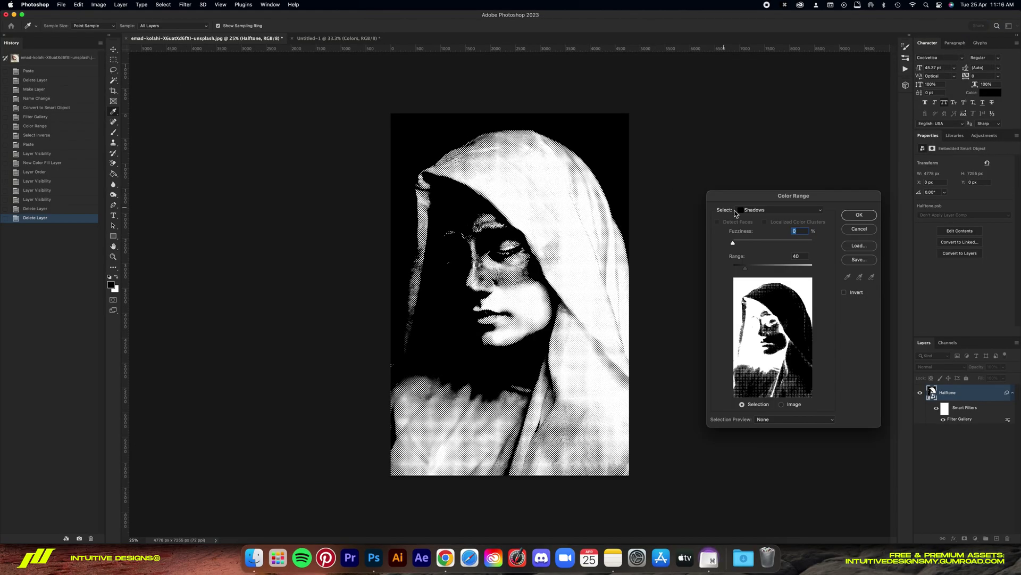
pyautogui.click(767, 211)
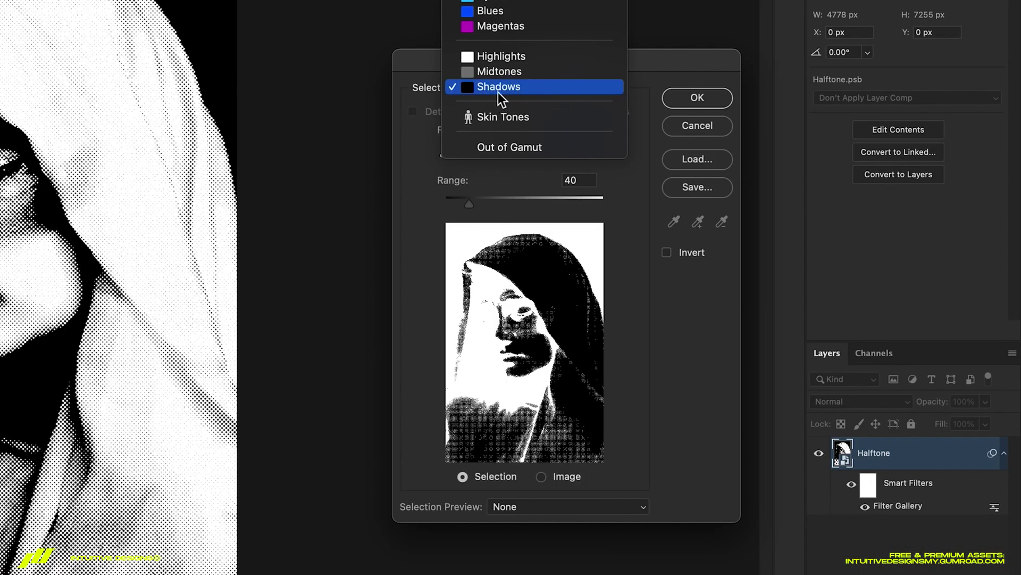
pyautogui.click(779, 211)
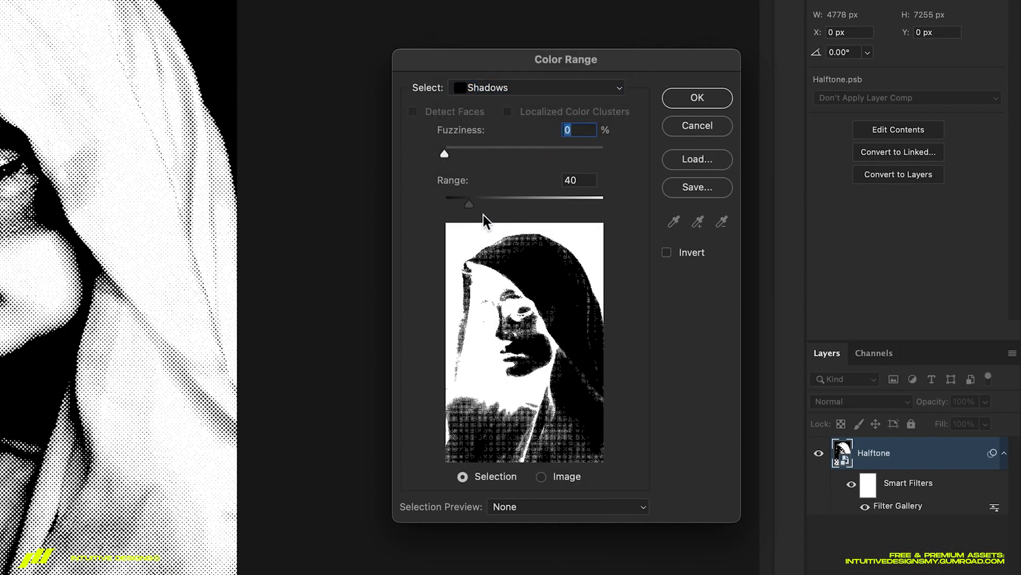
pyautogui.click(676, 98)
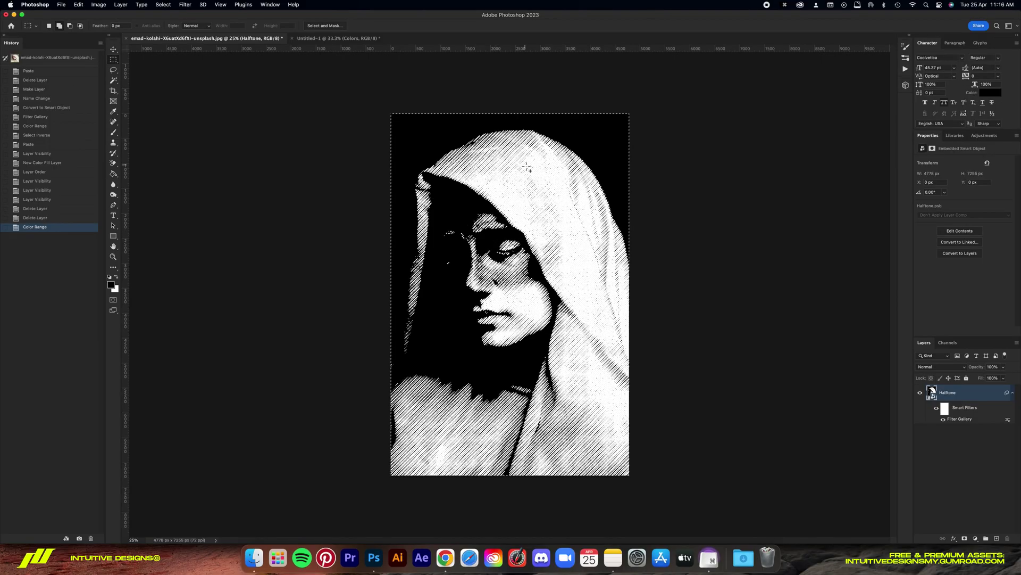
pyautogui.rightClick(540, 168)
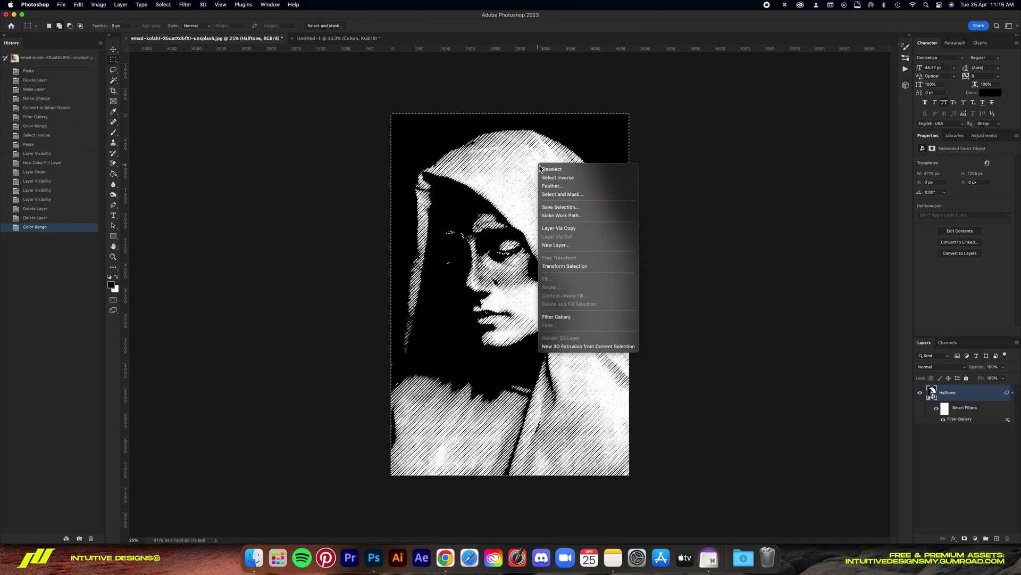
# Invert the selection, paste the highlights onto Layer 1, and hide the Halftone layer
pyautogui.click(558, 177)
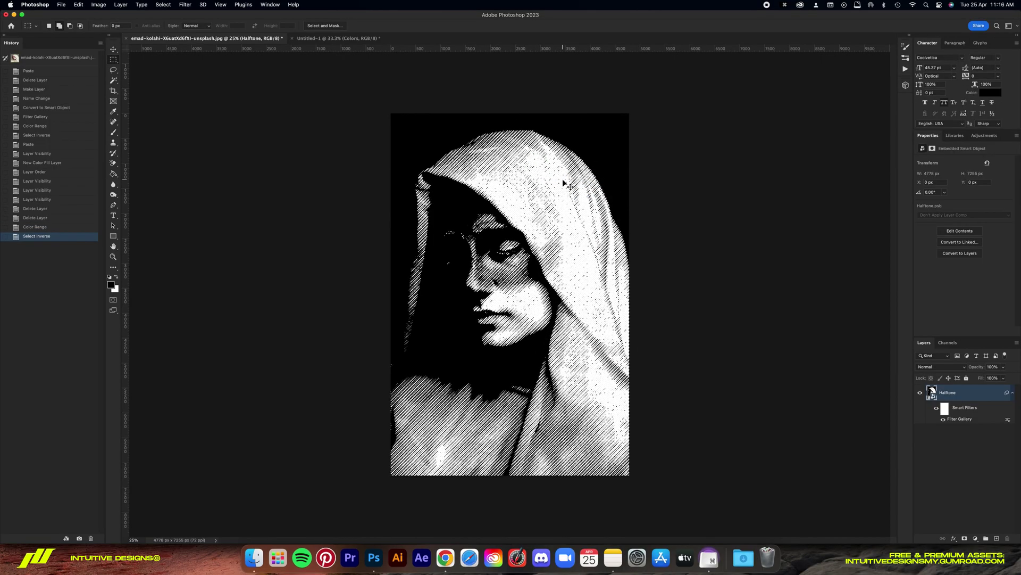
pyautogui.press('super+c')
pyautogui.press('super+v')
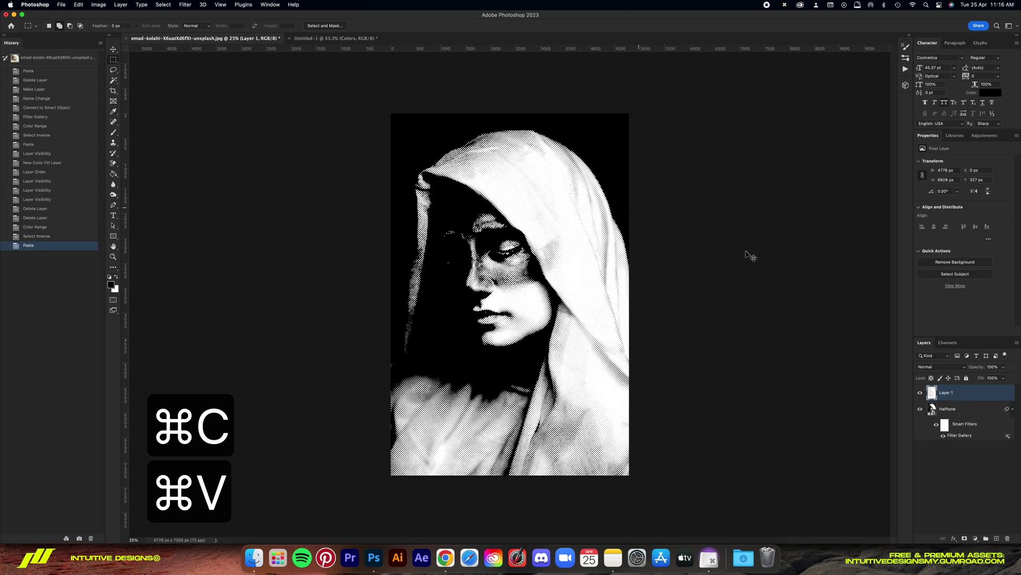
pyautogui.click(920, 409)
pyautogui.press('v')
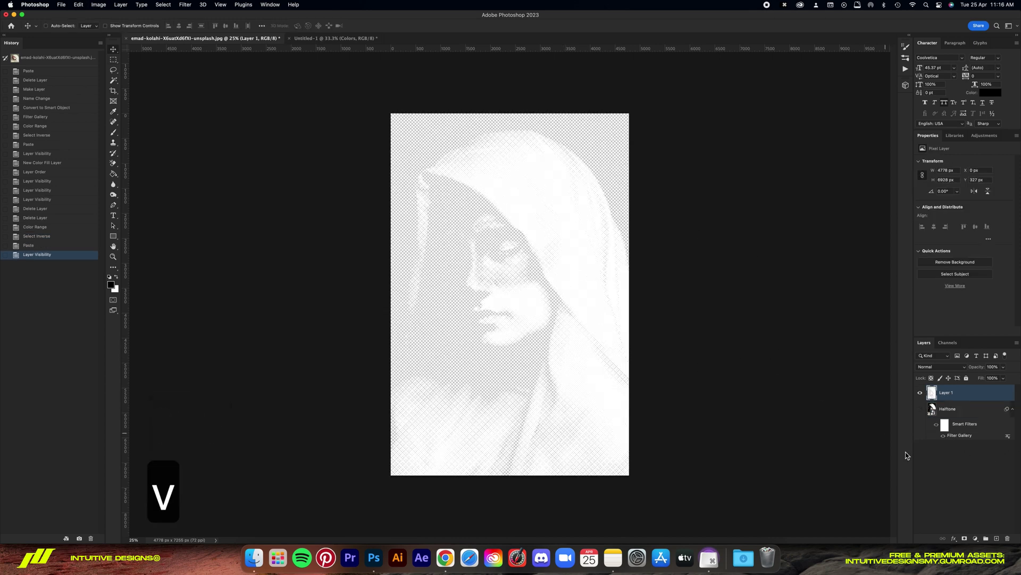
# Add a black Solid Color fill layer and move it beneath the highlights layer
pyautogui.click(976, 539)
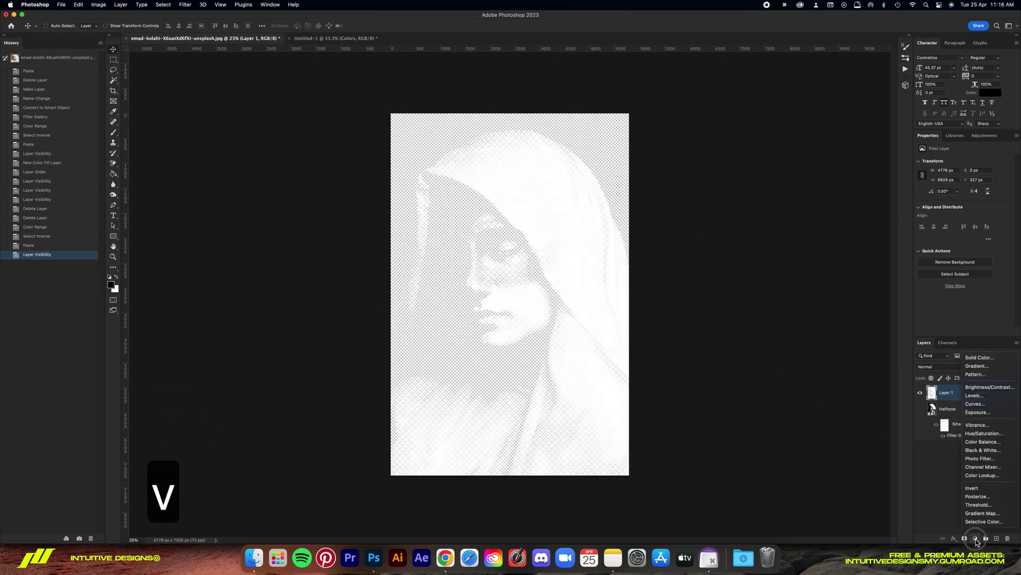
pyautogui.click(985, 360)
pyautogui.click(906, 237)
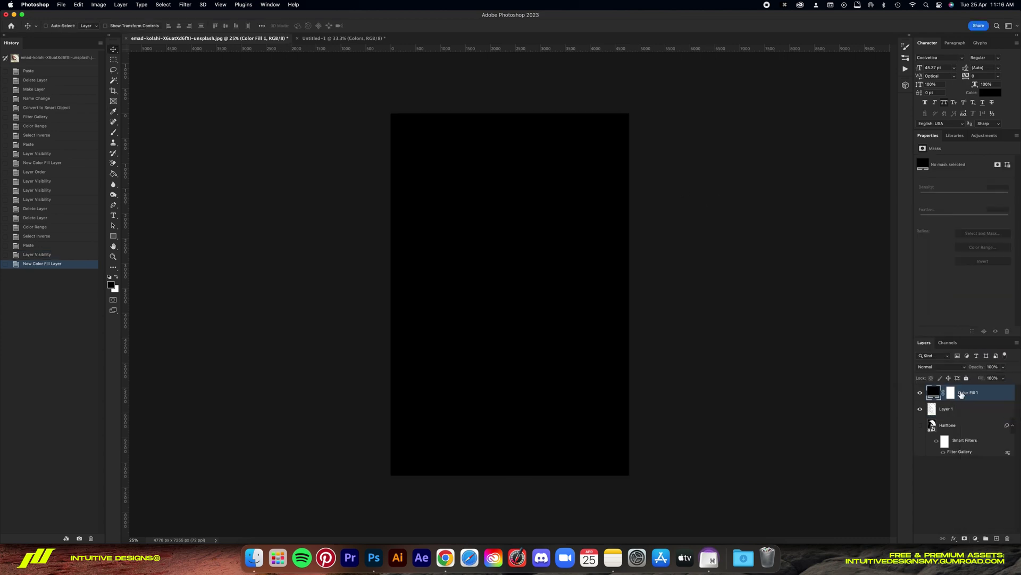
pyautogui.press('super+bracketleft')
# Bring the halftone portrait into the Untitled-1 poster and centre it on the canvas
pyautogui.click(341, 37)
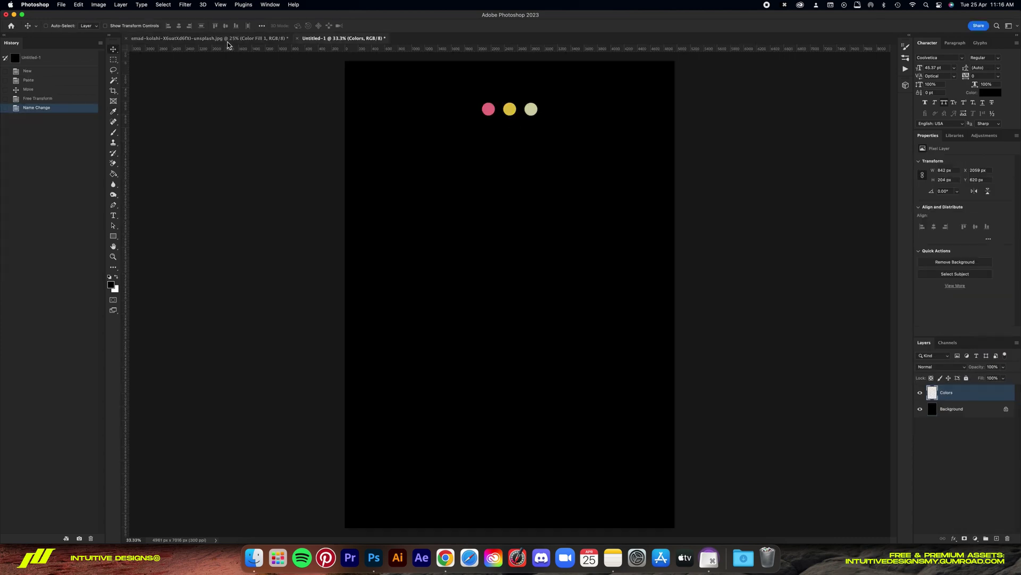
pyautogui.hotkey('ctrl', 'Tab')
pyautogui.moveTo(366, 41); pyautogui.dragTo(510, 245)
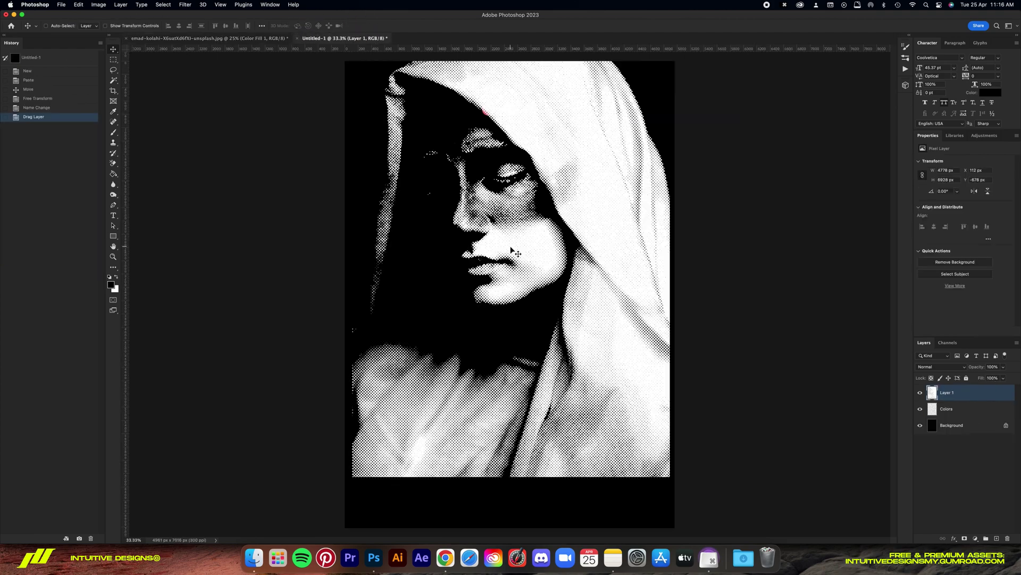
pyautogui.press('v')
pyautogui.press('super+a')
pyautogui.click(225, 26)
pyautogui.click(179, 26)
pyautogui.press('super+d')
pyautogui.press('super+minus')
pyautogui.press('super+minus')
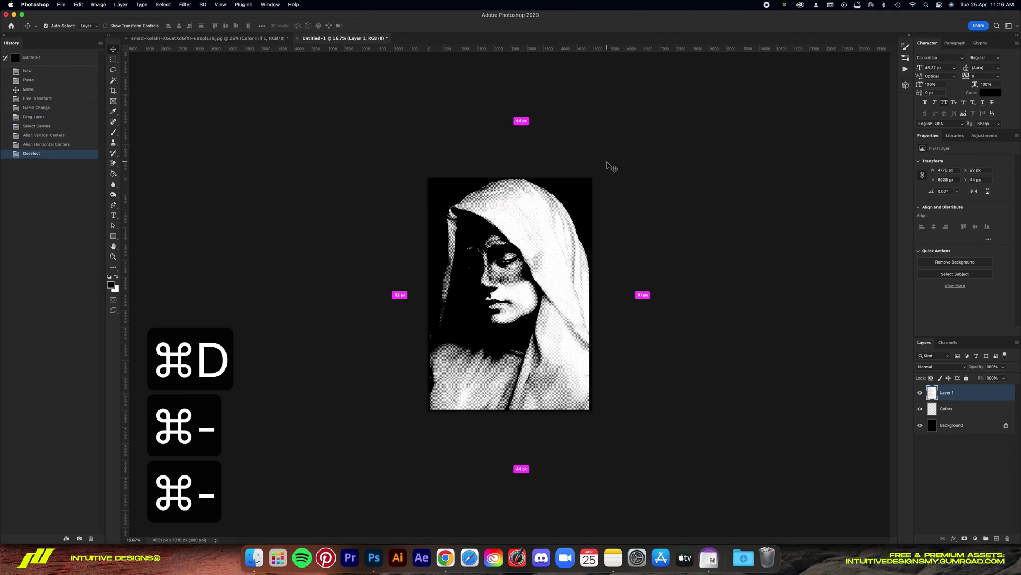
# Scale the portrait down to about 83% and shift it up toward the poster top
pyautogui.press('super+t')
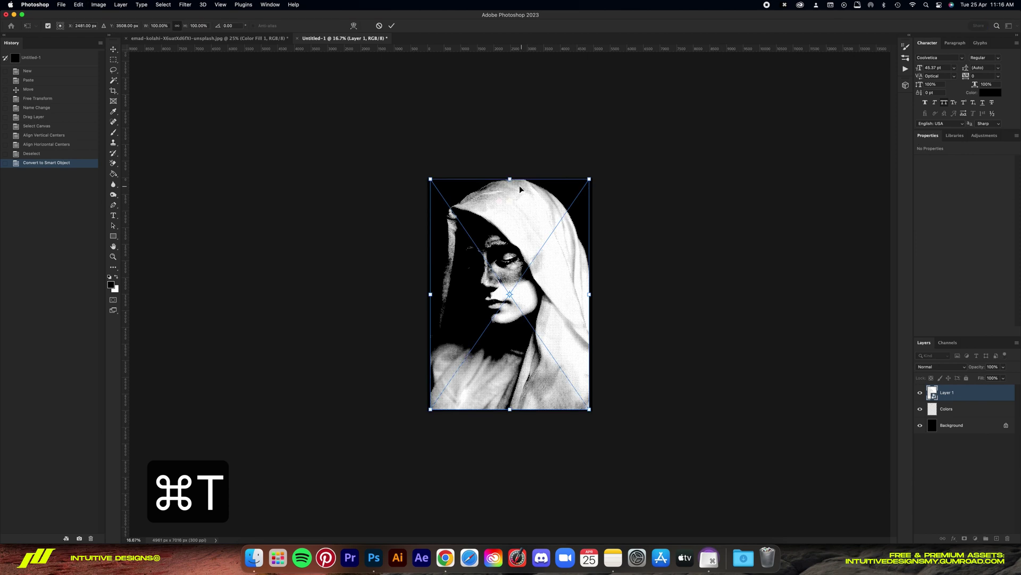
pyautogui.moveTo(510, 178); pyautogui.dragTo(510, 199)
pyautogui.press('Return')
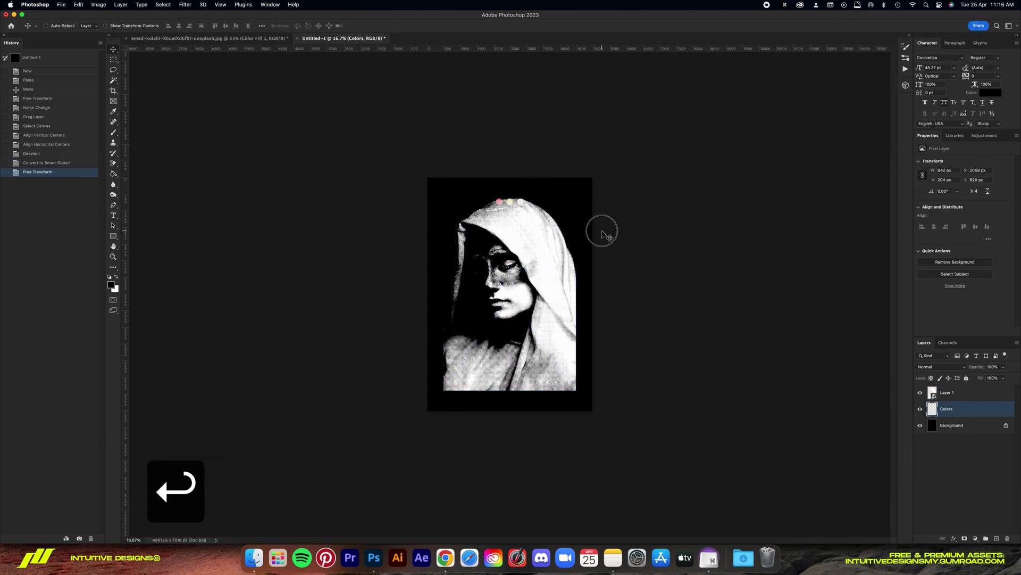
pyautogui.moveTo(602, 228); pyautogui.dragTo(597, 218)
# Rename the layer 'Base' and add a Color Overlay sampled from the pink dots
pyautogui.doubleClick(948, 392)
pyautogui.write('Base')
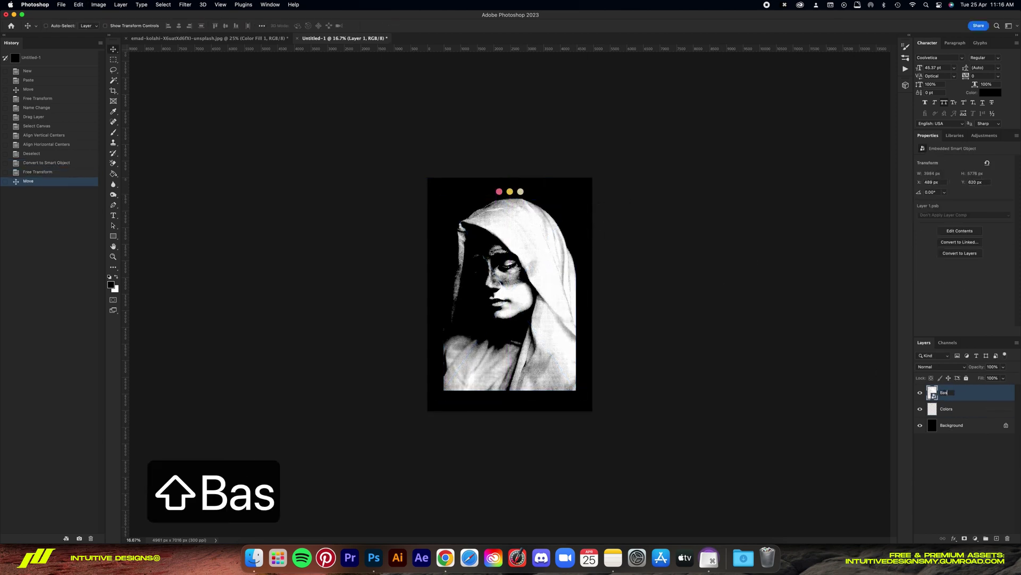
pyautogui.press('Return')
pyautogui.click(975, 487)
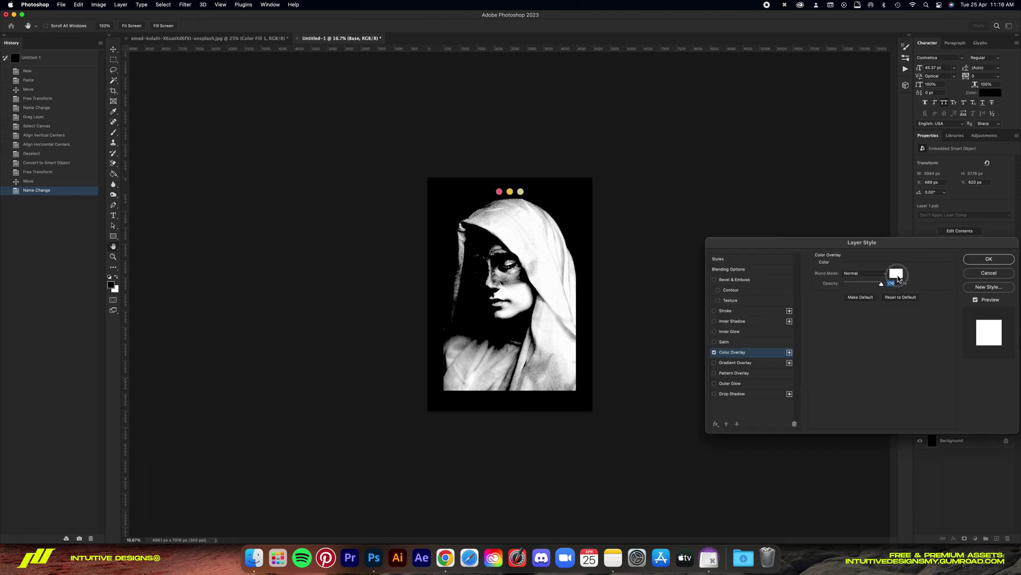
pyautogui.click(920, 273)
pyautogui.click(499, 192)
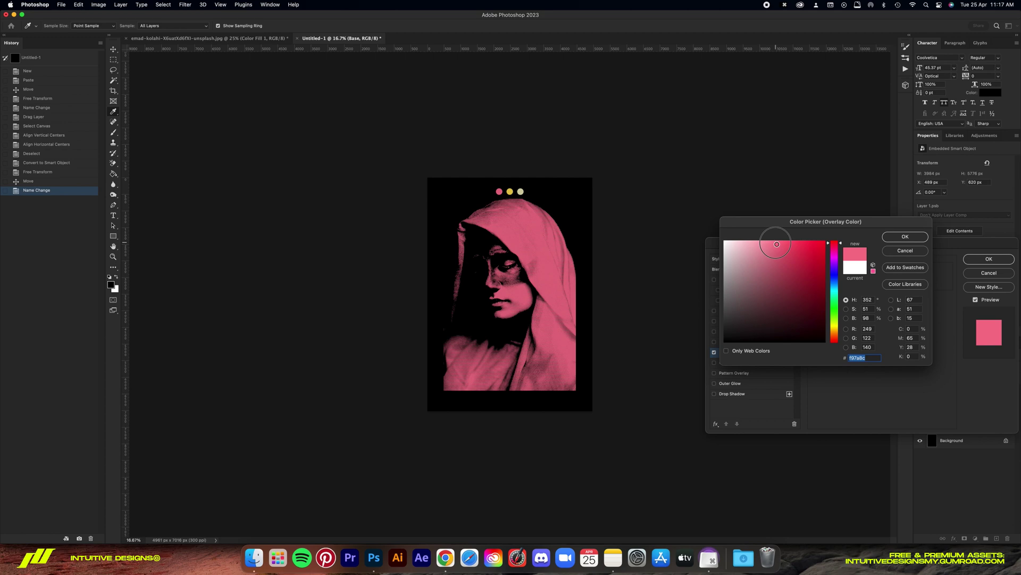
pyautogui.click(905, 236)
pyautogui.click(989, 258)
pyautogui.scroll(2, 507, 293)
# Add a text layer reading 'Rhude' in the Marlboro font on the portrait
pyautogui.press('t')
pyautogui.press('x')
pyautogui.click(505, 287)
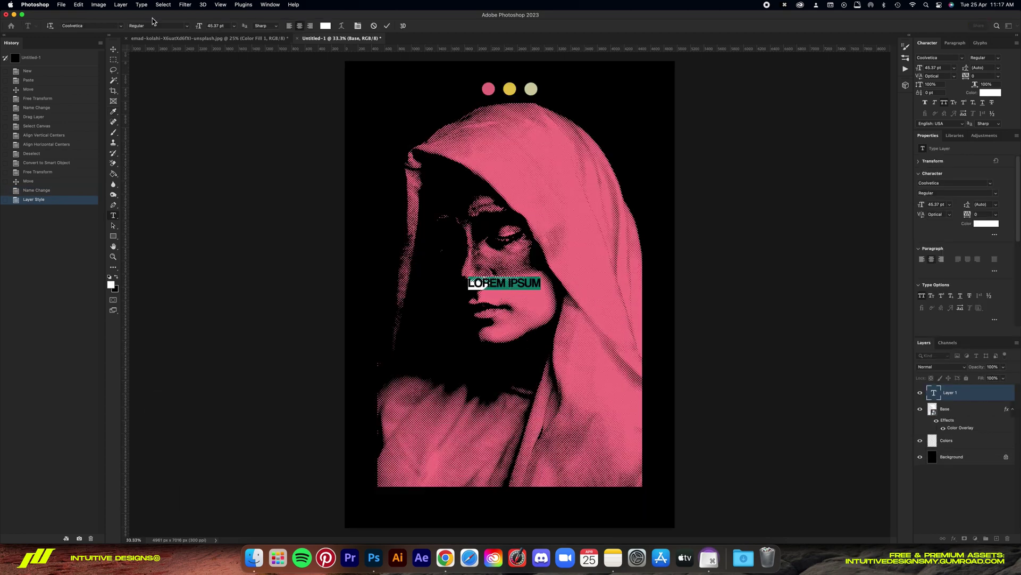
pyautogui.write('marlbo')
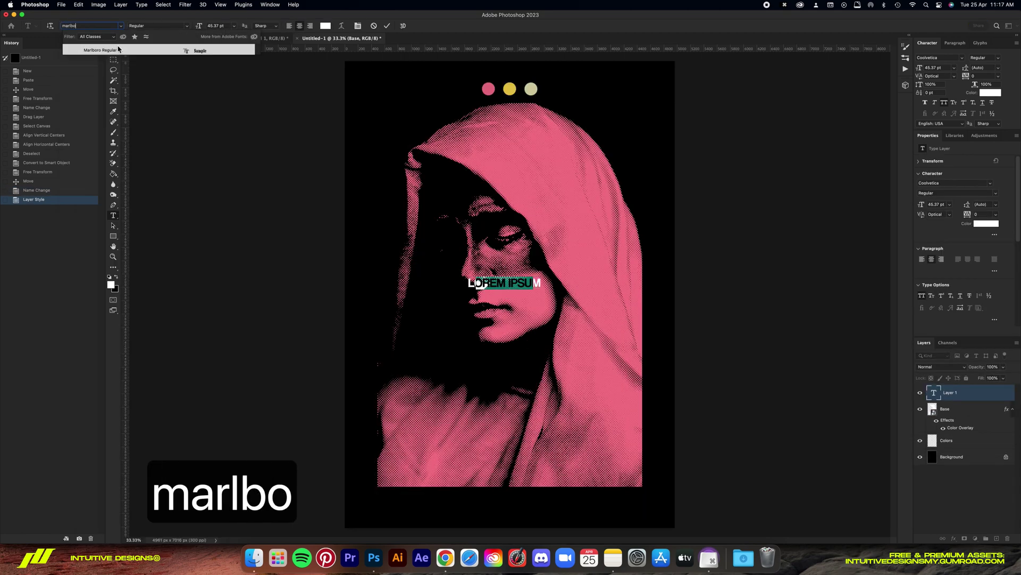
pyautogui.click(119, 49)
pyautogui.write('Rhude')
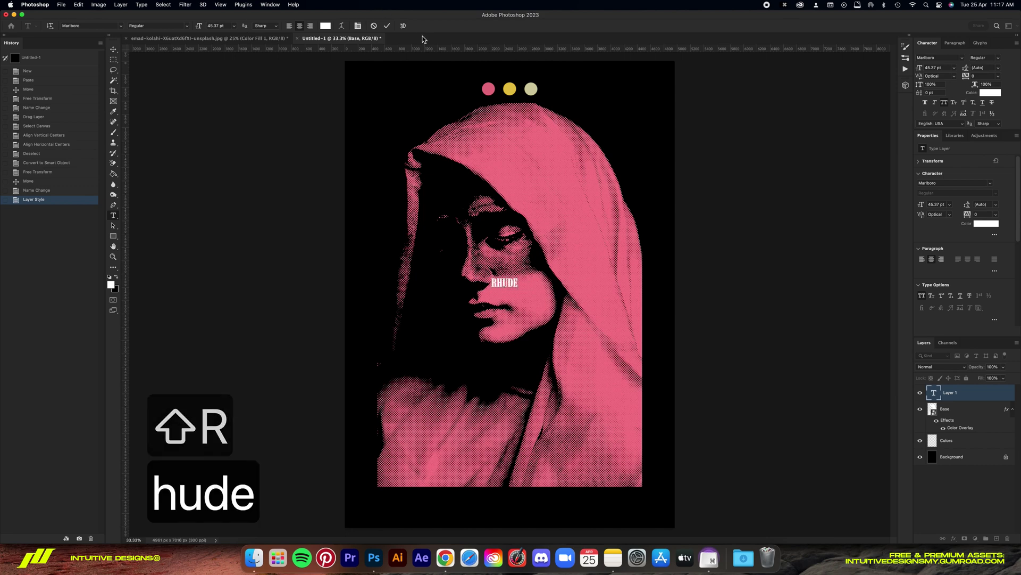
pyautogui.click(387, 25)
# Enlarge the Rhude text across the portrait and centre it on the canvas
pyautogui.press('v')
pyautogui.press('super+t')
pyautogui.moveTo(524, 284); pyautogui.dragTo(660, 274)
pyautogui.press('Return')
pyautogui.press('super+a')
pyautogui.click(225, 25)
pyautogui.click(179, 26)
pyautogui.press('super+d')
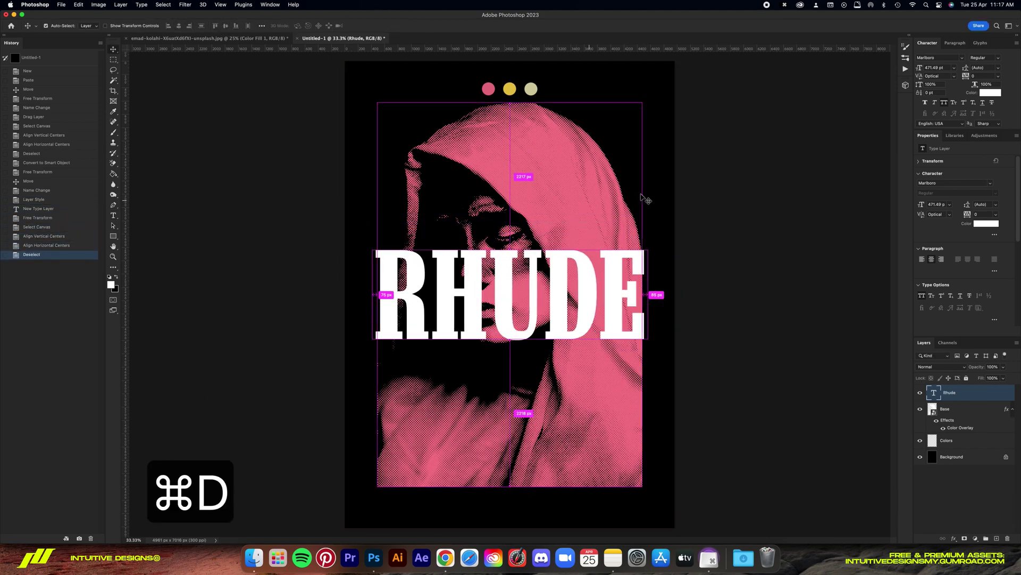
# Turn off All Caps so it reads 'Rhude' and scale it up further
pyautogui.click(944, 102)
pyautogui.press('super+t')
pyautogui.moveTo(645, 296); pyautogui.dragTo(660, 301)
pyautogui.press('Return')
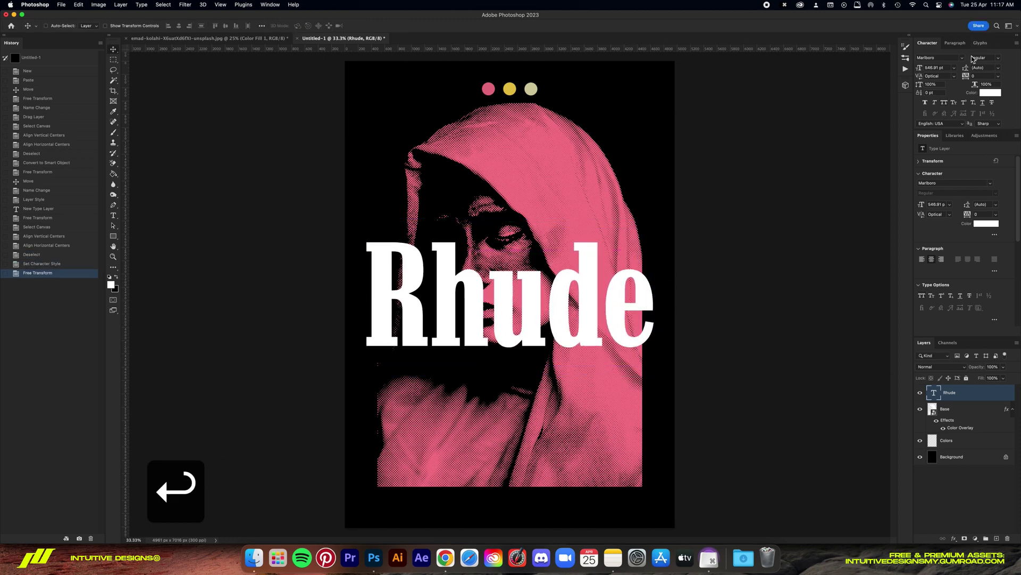
pyautogui.click(954, 76)
pyautogui.click(953, 81)
pyautogui.press('super+z')
# Recentre Rhude on the canvas and stretch it taller to about 139% height
pyautogui.press('super+a')
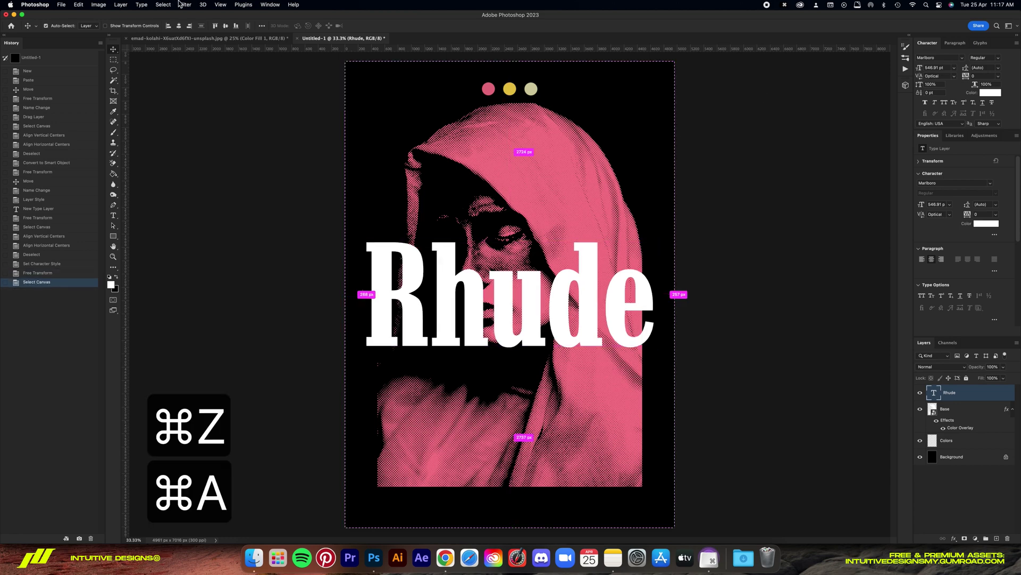
pyautogui.click(179, 26)
pyautogui.click(226, 26)
pyautogui.press('super+d')
pyautogui.press('super+t')
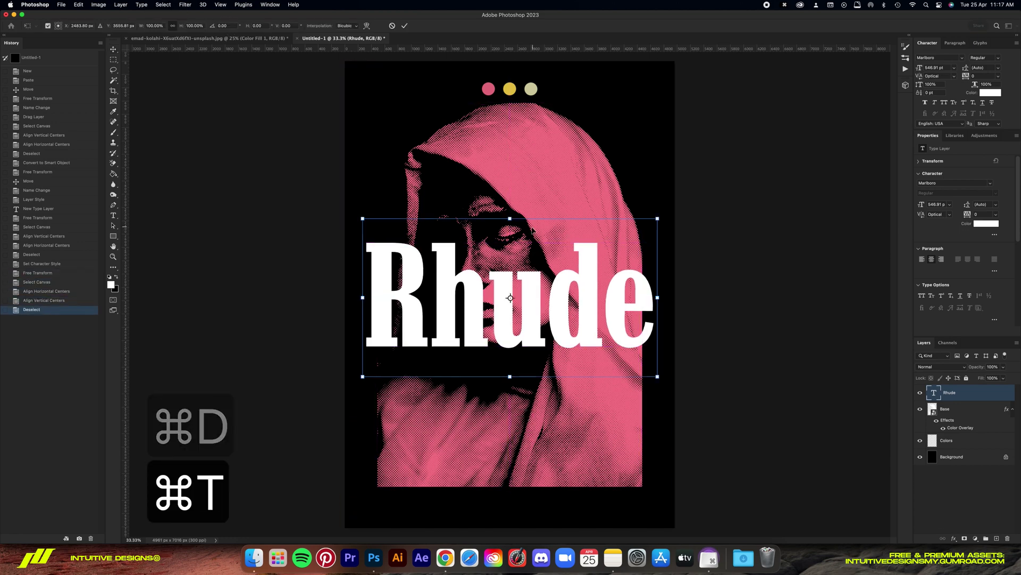
pyautogui.moveTo(515, 200); pyautogui.dragTo(515, 187)
pyautogui.press('Return')
# Convert Rhude to a shape with no fill and a 30 px yellow stroke
pyautogui.rightClick(973, 392)
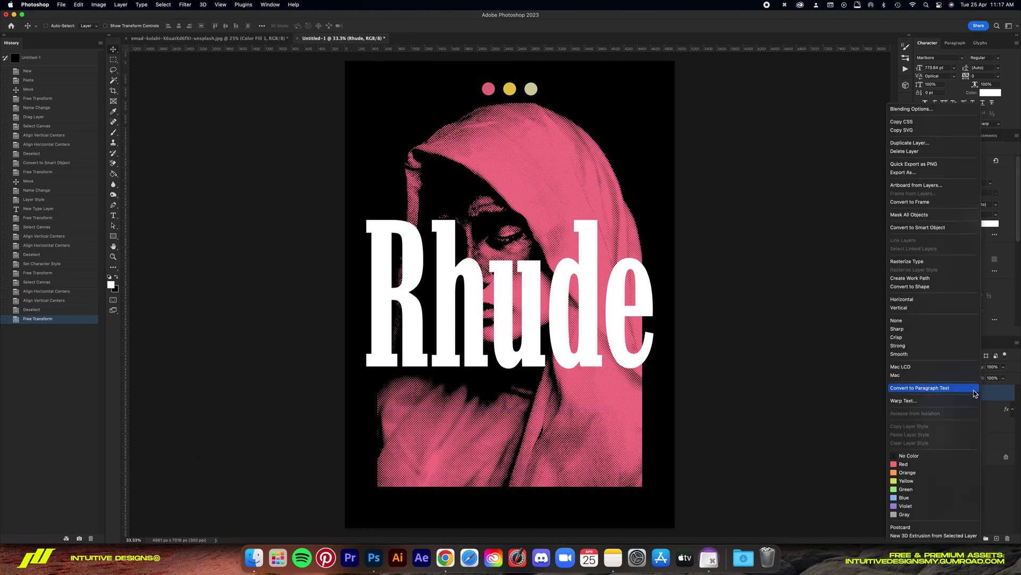
pyautogui.click(911, 286)
pyautogui.press('u')
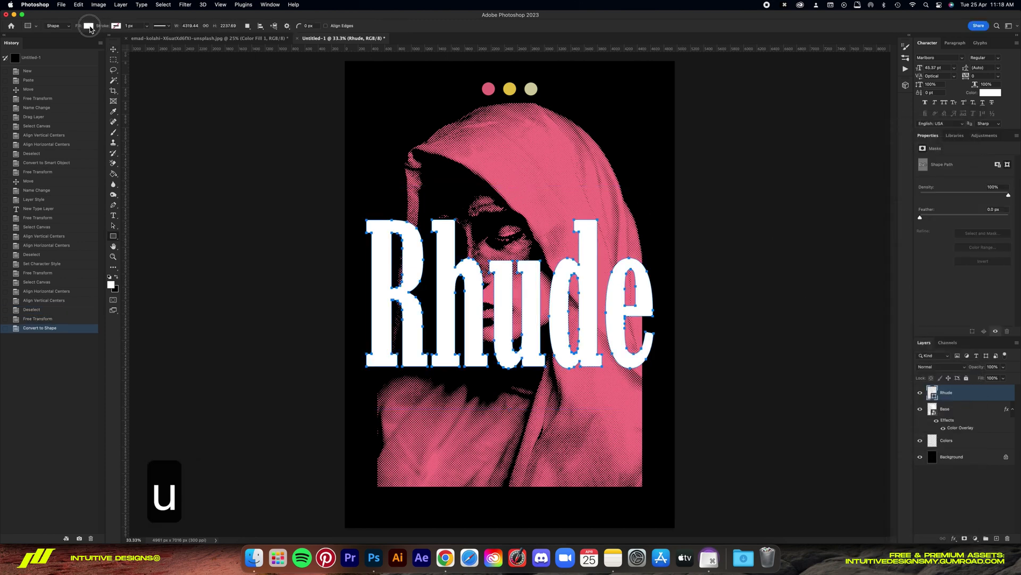
pyautogui.click(88, 25)
pyautogui.click(42, 41)
pyautogui.click(118, 26)
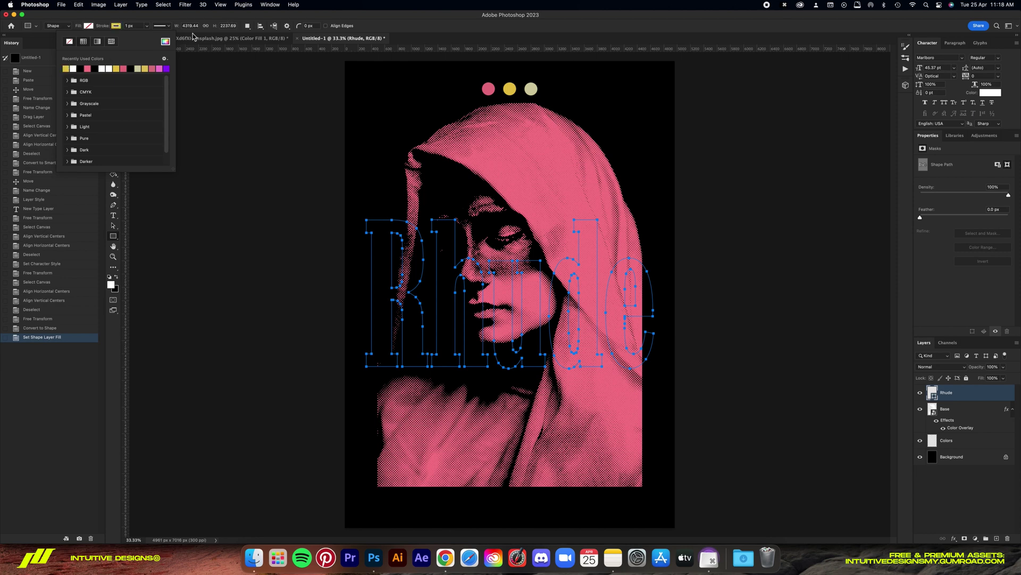
pyautogui.click(166, 40)
pyautogui.click(905, 236)
pyautogui.click(133, 25)
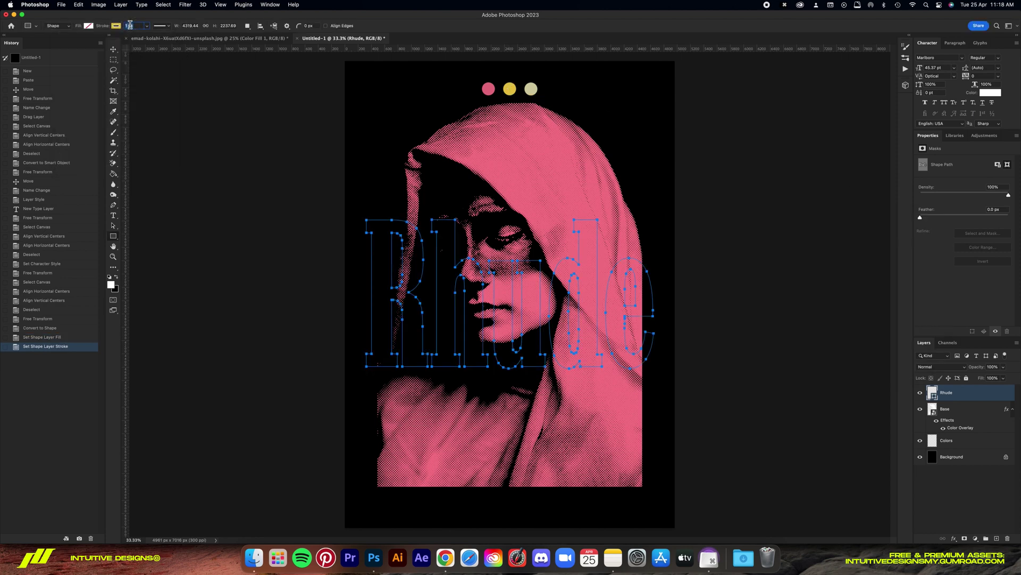
pyautogui.write('30')
pyautogui.press('Return')
pyautogui.press('v')
# Recentre the outlined Rhude shape on the canvas
pyautogui.press('super+a')
pyautogui.click(225, 26)
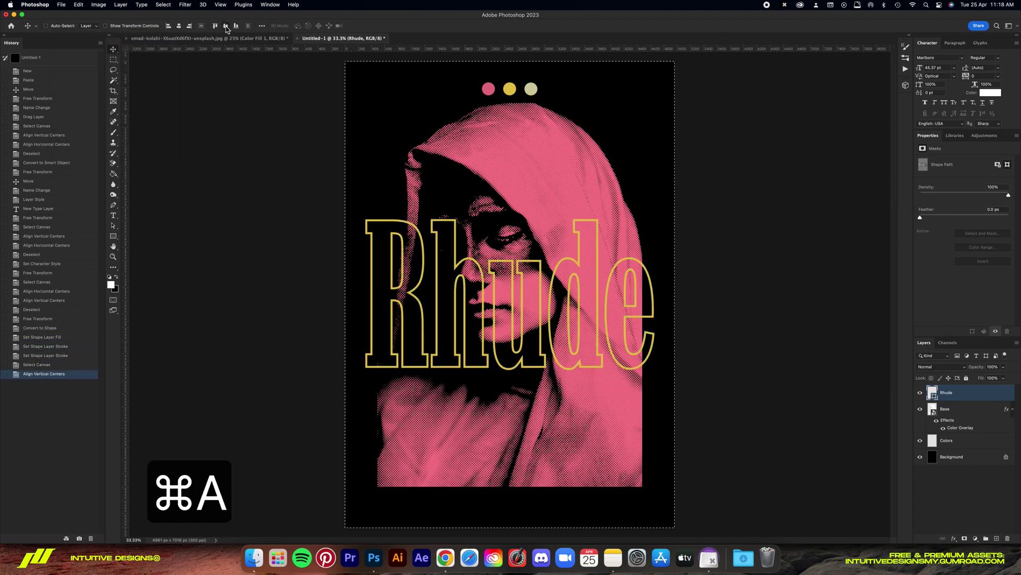
pyautogui.click(179, 26)
pyautogui.press('super+d')
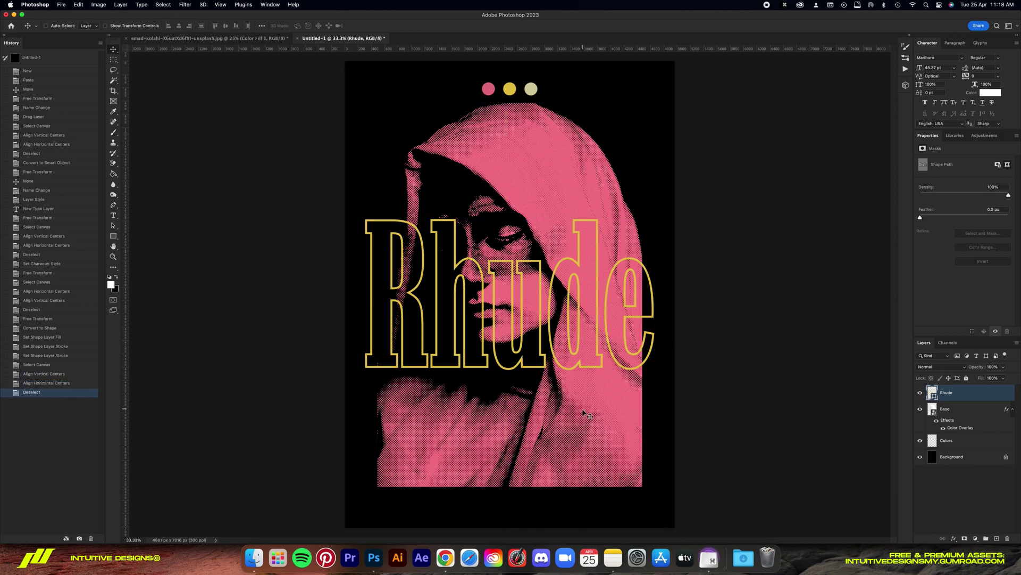
# Place a Coolvetica subtext layer below Rhude and move the portrait copy above the lettering
pyautogui.press('t')
pyautogui.click(510, 395)
pyautogui.write('cool')
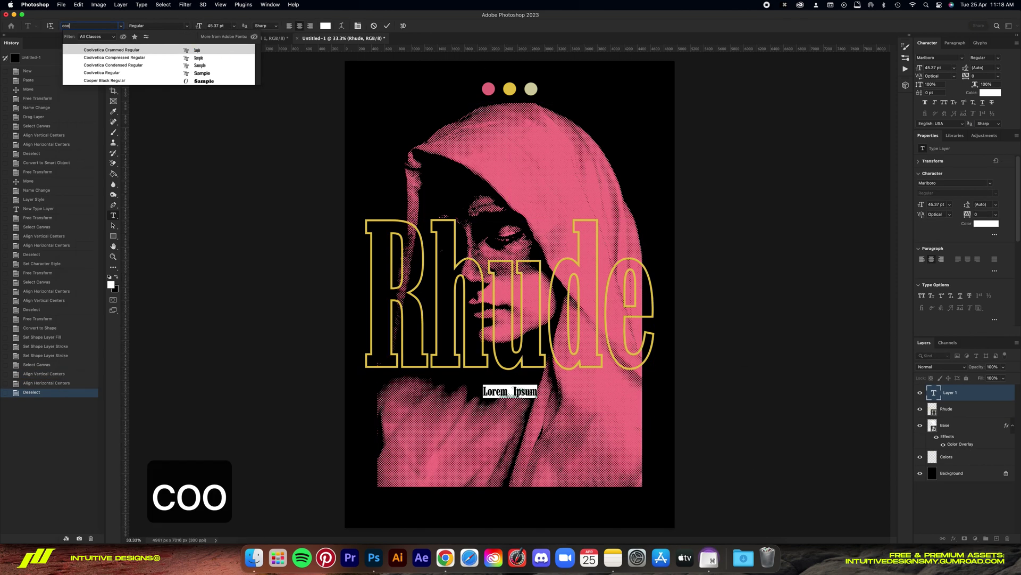
pyautogui.press('Return')
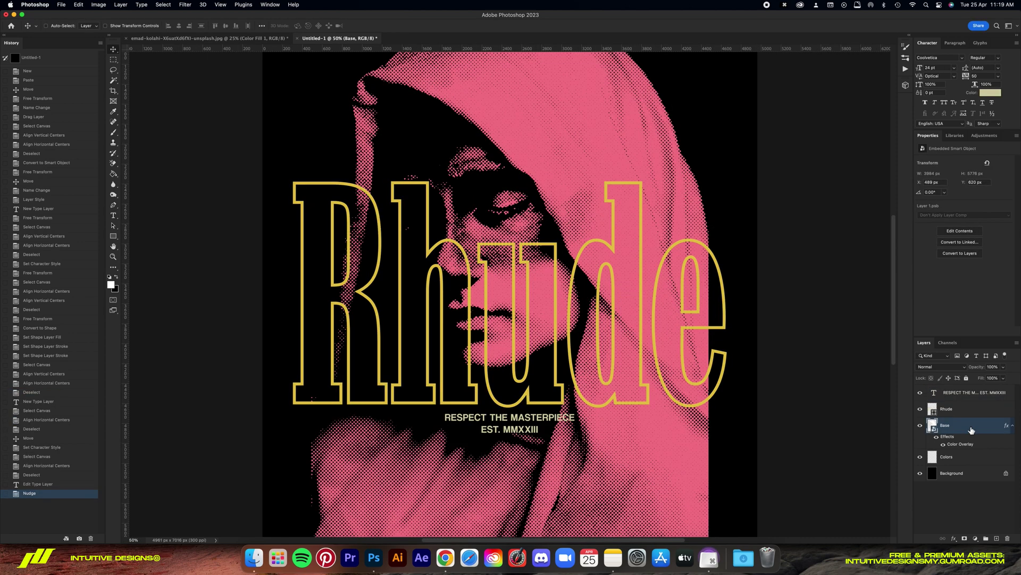
pyautogui.moveTo(969, 415); pyautogui.dragTo(970, 424)
# Rasterize the Base copy layer style and add a layer mask to it
pyautogui.rightClick(964, 419)
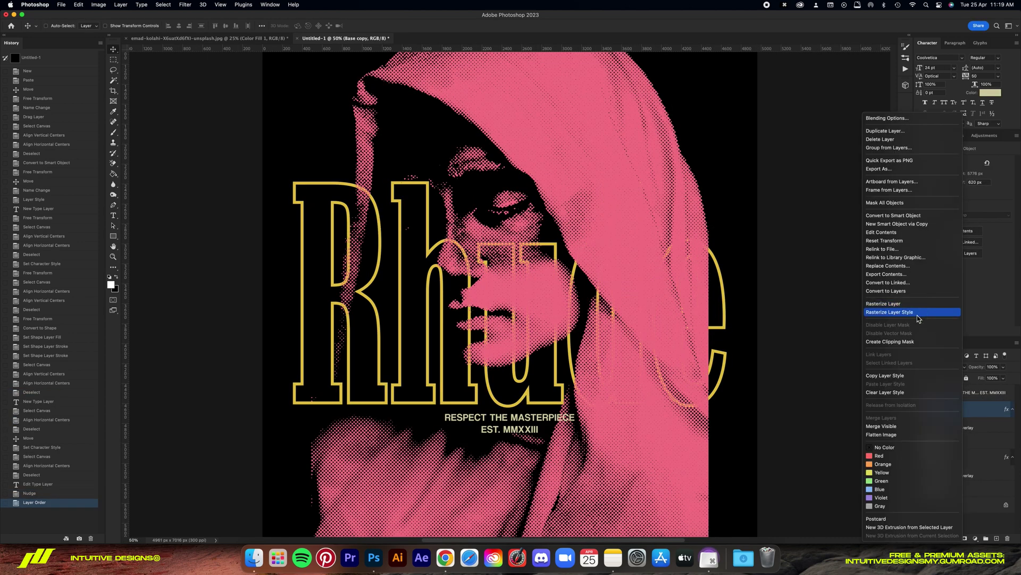
pyautogui.click(937, 315)
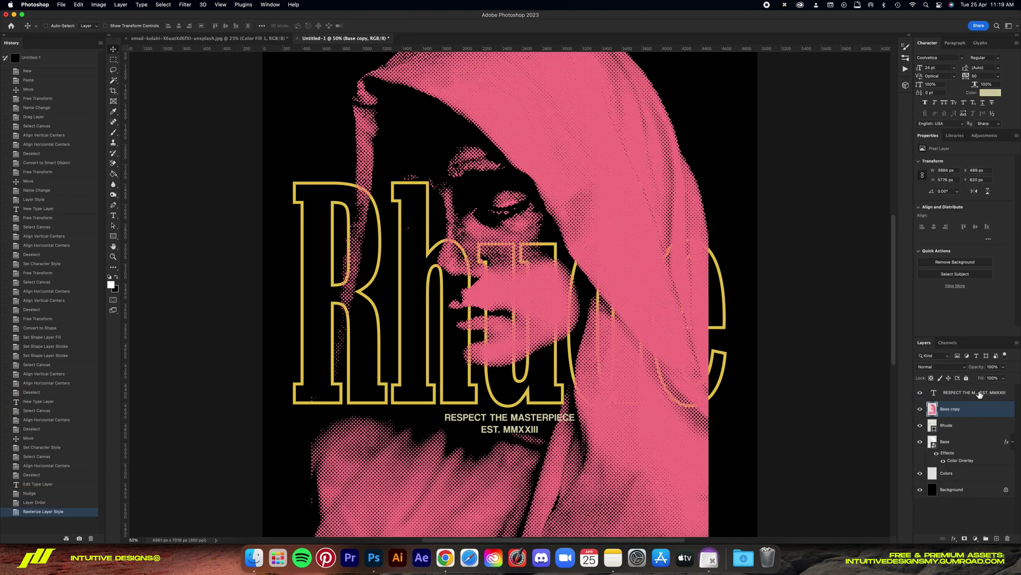
pyautogui.click(966, 540)
# Zoom in on the face with the Brush at 250 px and bring up the brush presets
pyautogui.press('b')
pyautogui.press('super+1')
pyautogui.press('[')
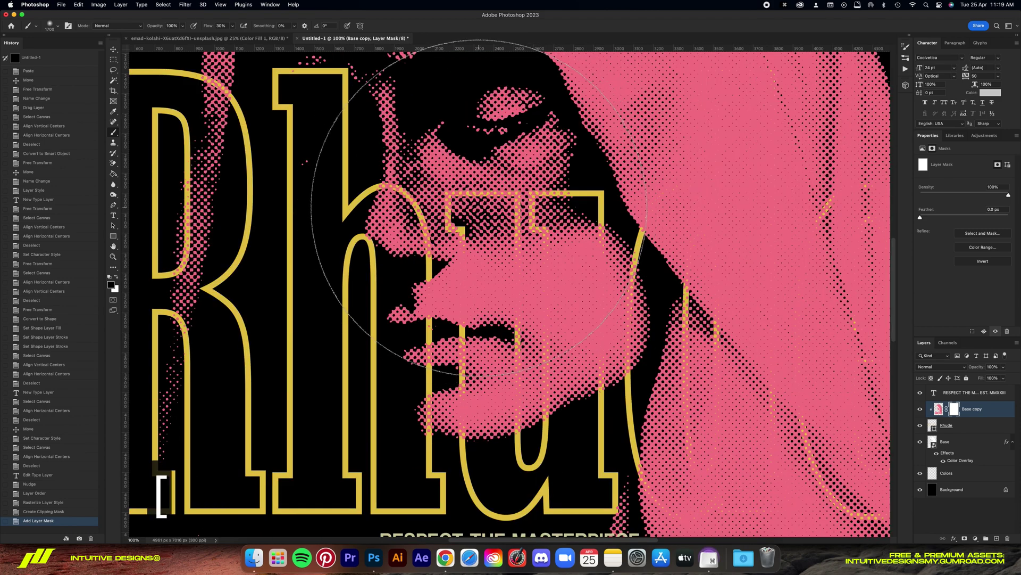
pyautogui.press('[')
pyautogui.press('[')
pyautogui.press('[')
pyautogui.press('[')
pyautogui.press('[')
pyautogui.press('[')
pyautogui.press('[')
pyautogui.press('[')
pyautogui.press('[')
pyautogui.press('[')
pyautogui.press('[')
pyautogui.press('[')
pyautogui.press('[')
pyautogui.press('[')
pyautogui.press('[')
pyautogui.press('[')
pyautogui.press('[')
pyautogui.press('[')
pyautogui.press('[')
pyautogui.press('[')
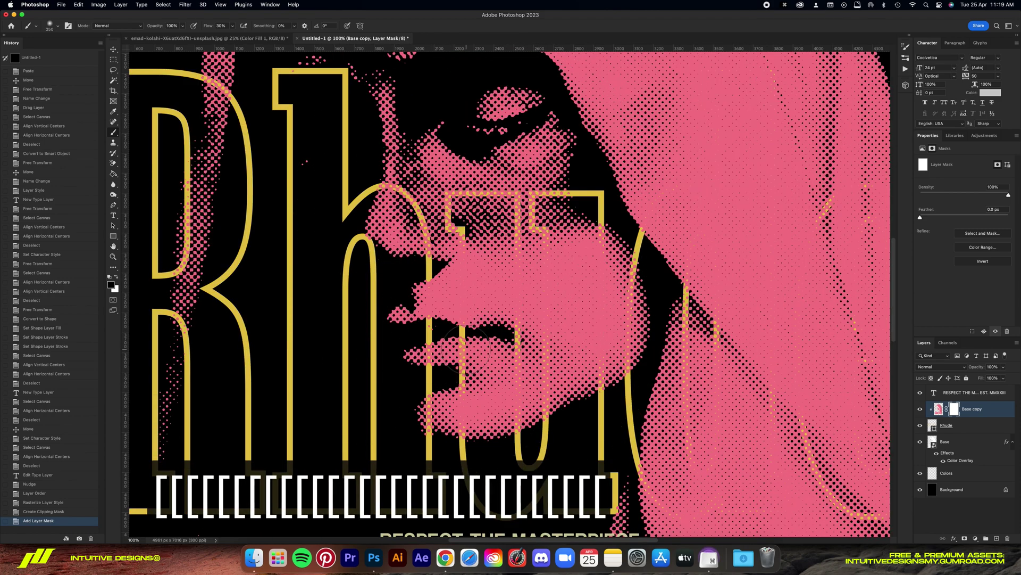
pyautogui.press('super+z')
pyautogui.rightClick(476, 266)
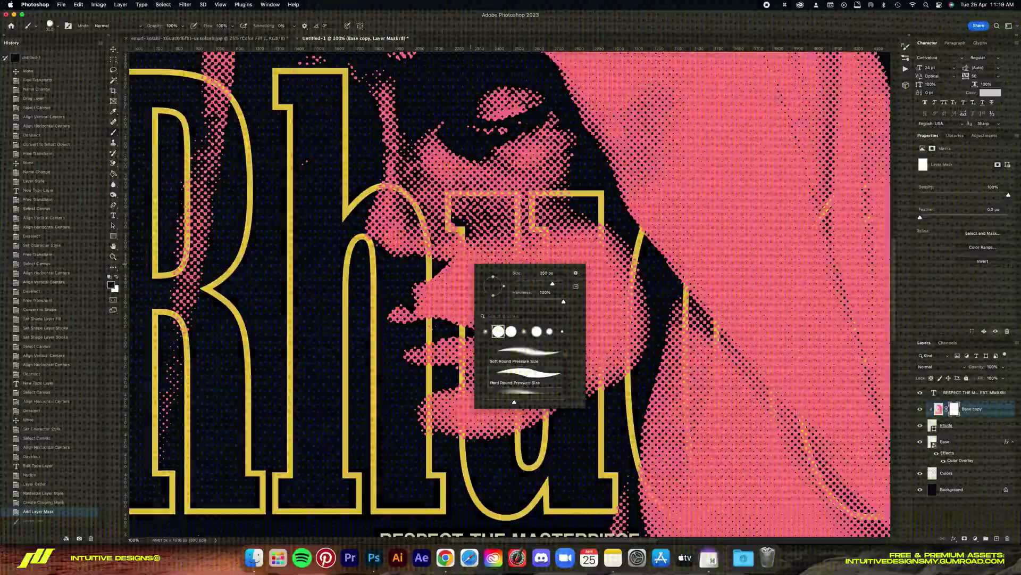